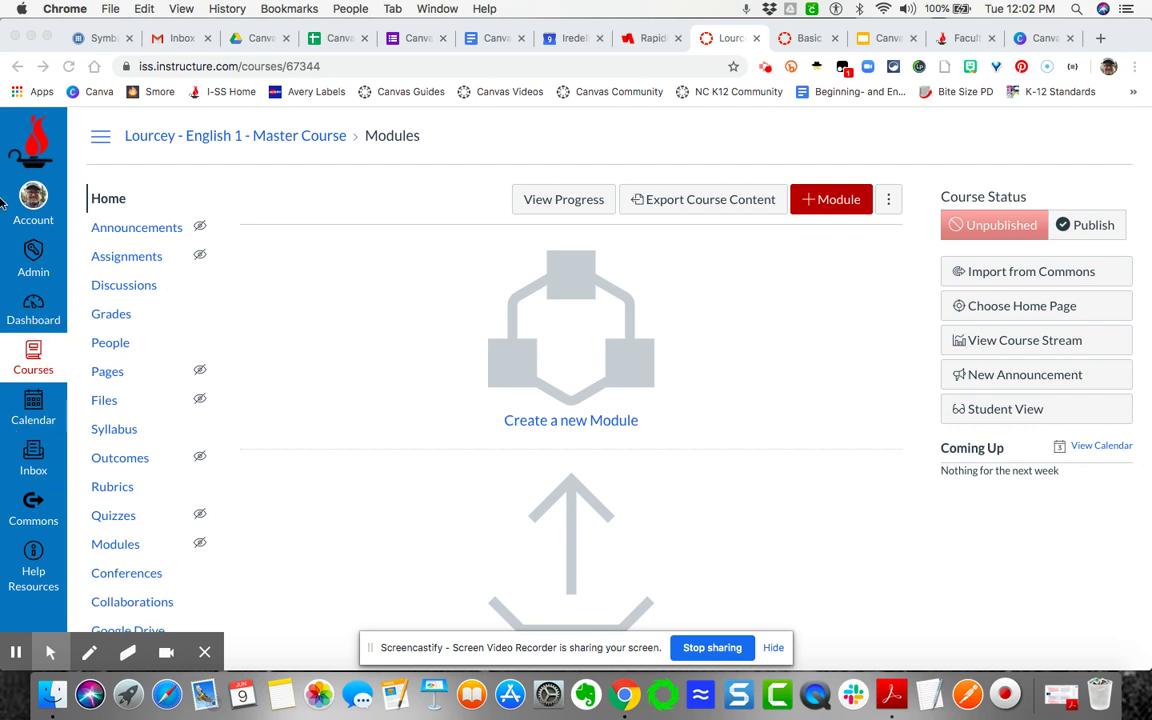
# Step: Open the featured Canvas Secondary Course Template resource in Canvas Commons
pyautogui.click(34, 510)
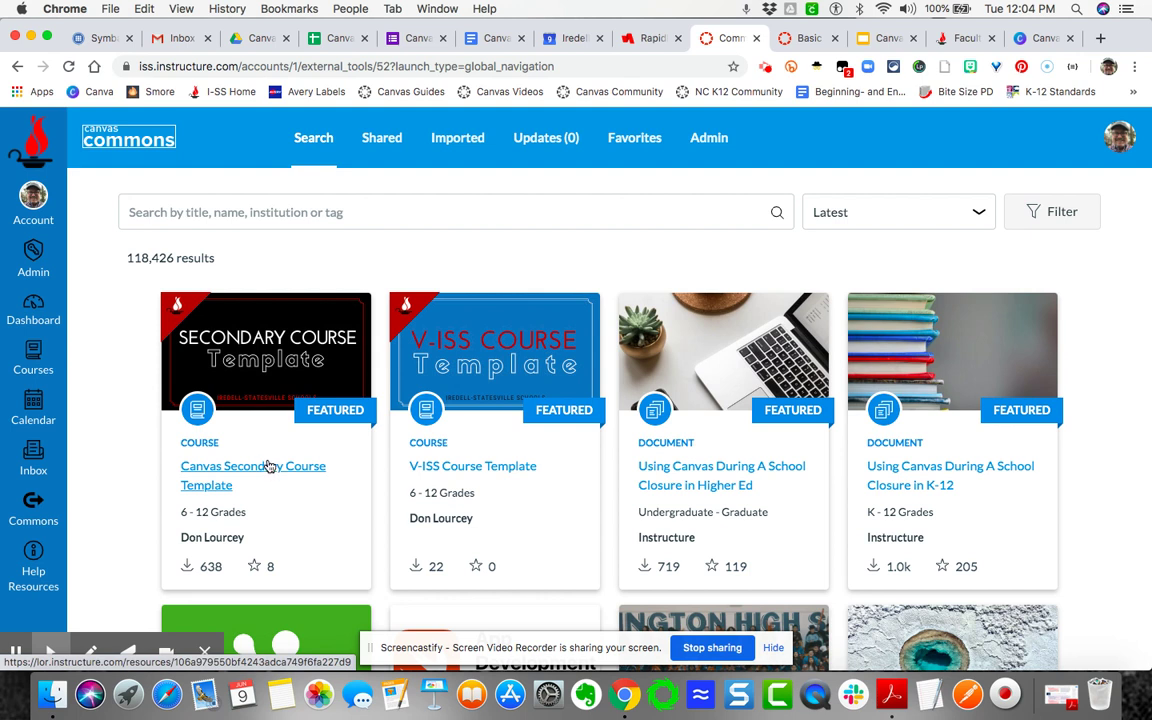
pyautogui.click(265, 469)
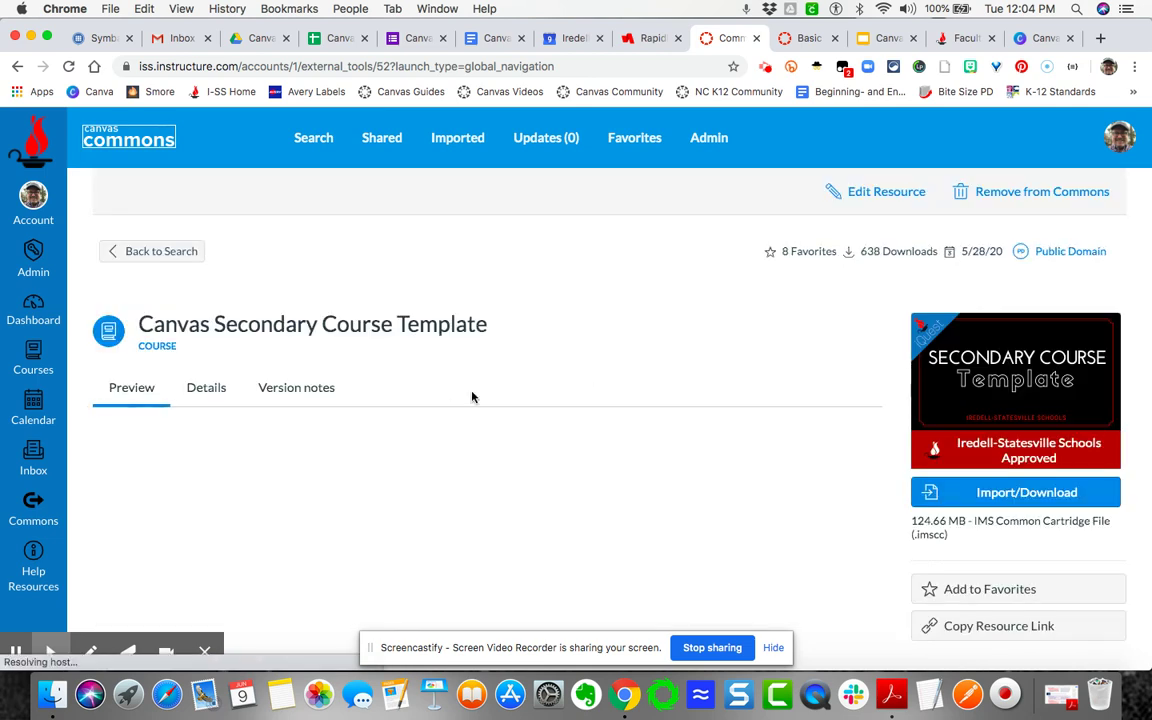
# Step: Examine the template's module preview, covering the virtual tour, videos and examples in the teacher-only module
pyautogui.scroll(-1, 720, 491)
pyautogui.scroll(-2, 770, 522)
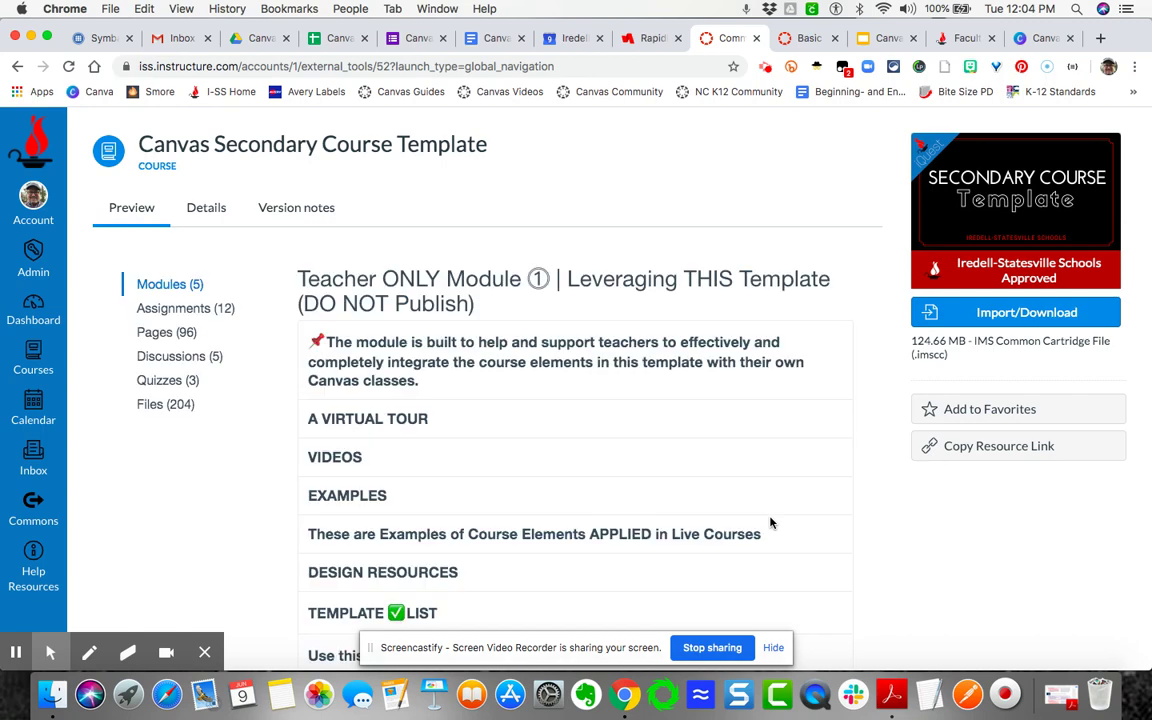
pyautogui.scroll(-2, 807, 550)
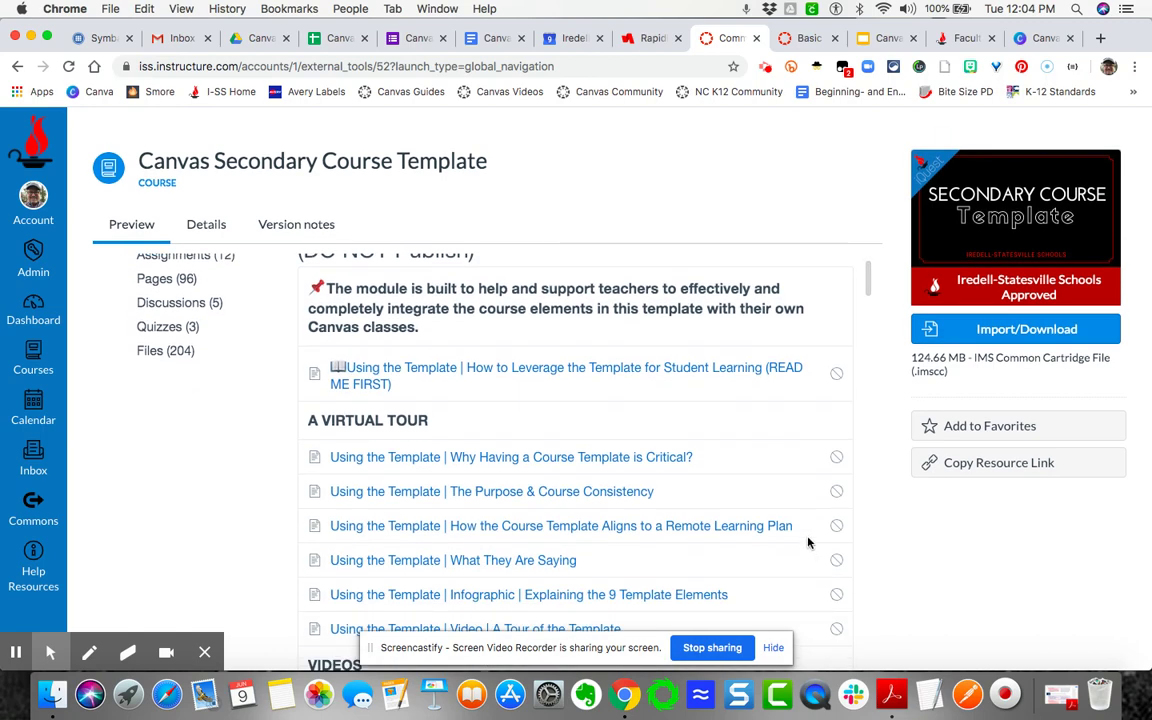
pyautogui.scroll(2, 810, 552)
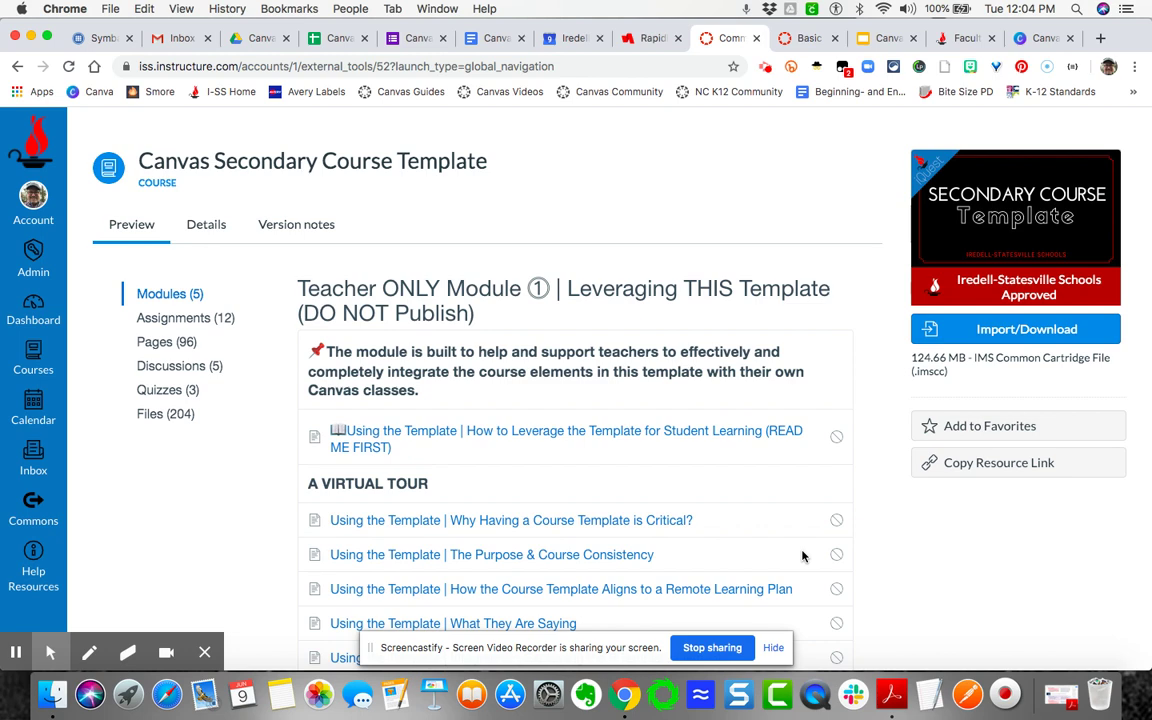
pyautogui.scroll(-2, 714, 552)
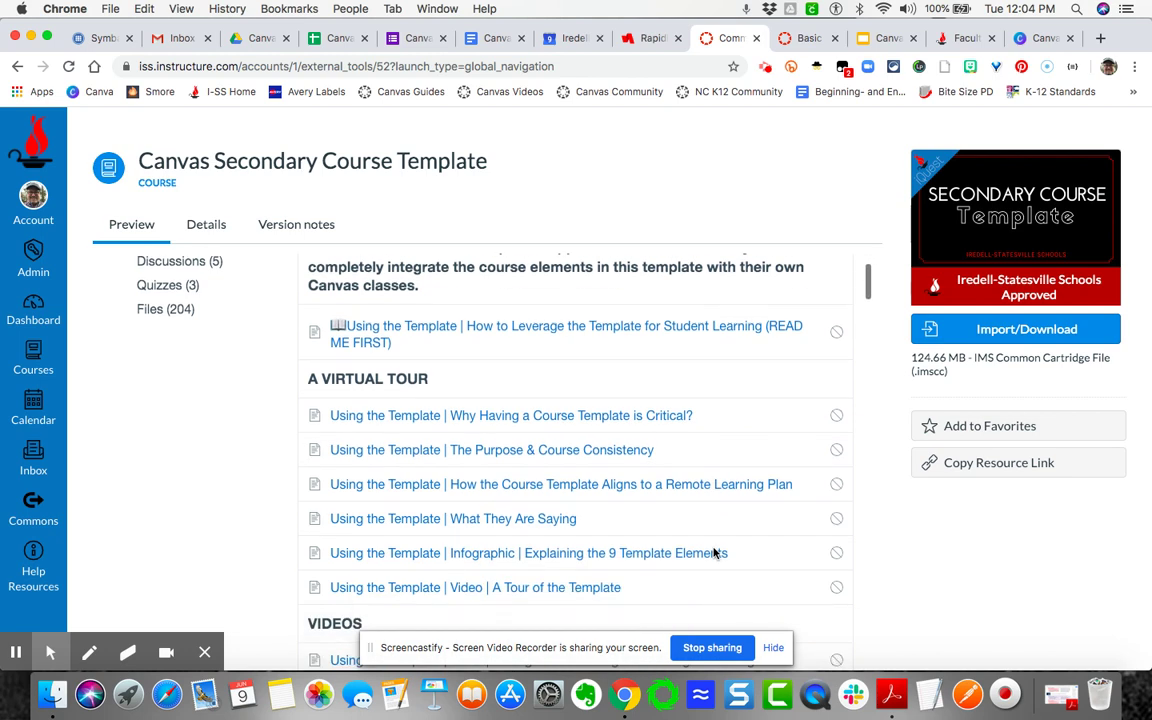
pyautogui.scroll(-10, 714, 552)
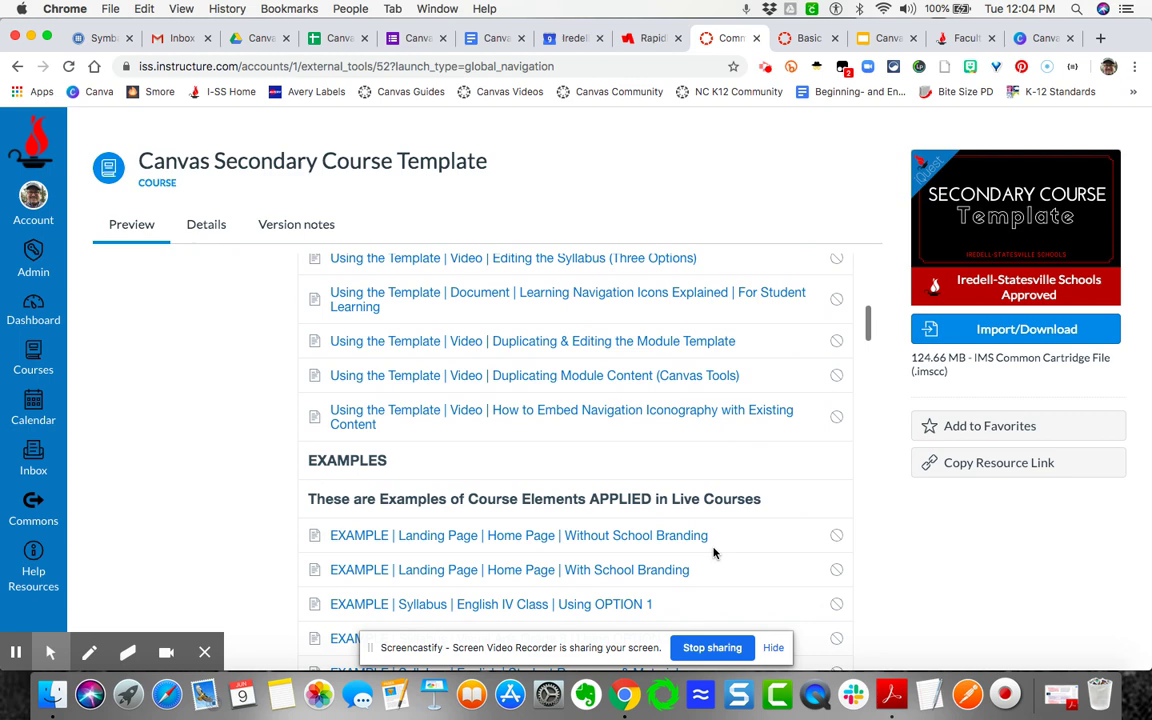
pyautogui.scroll(-2, 714, 552)
pyautogui.scroll(5, 714, 552)
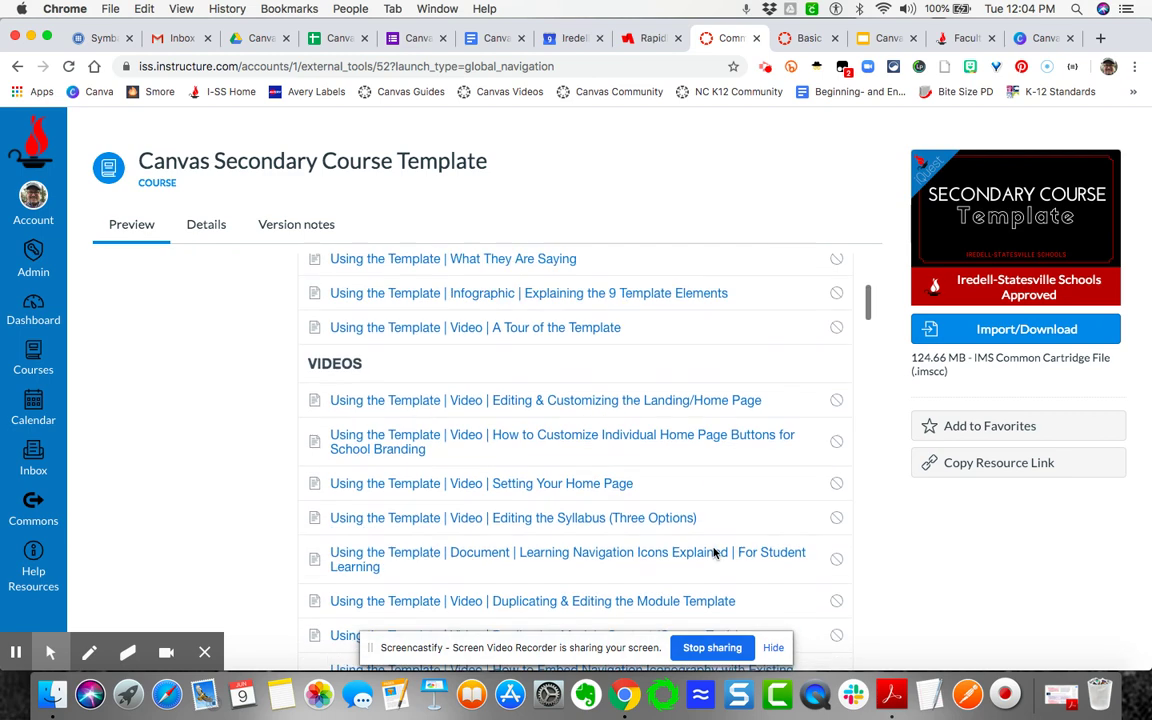
pyautogui.scroll(1, 714, 552)
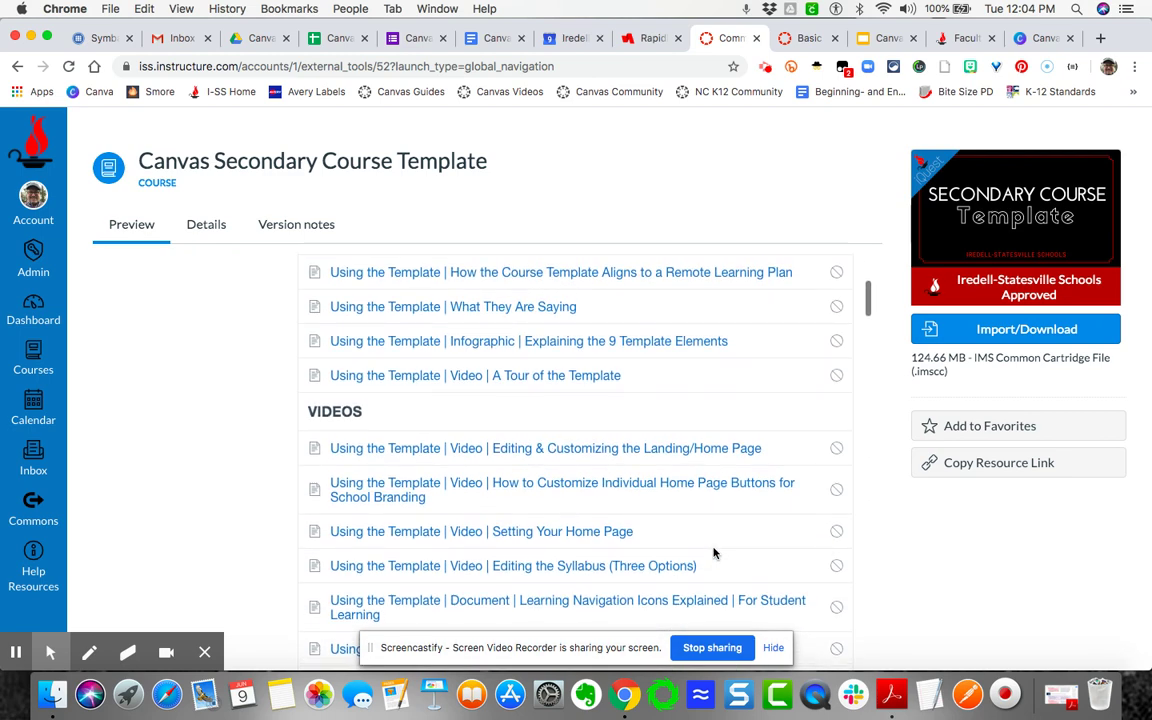
# Step: Import the Canvas Secondary Course Template into the English 1 - Master Course
pyautogui.click(1034, 331)
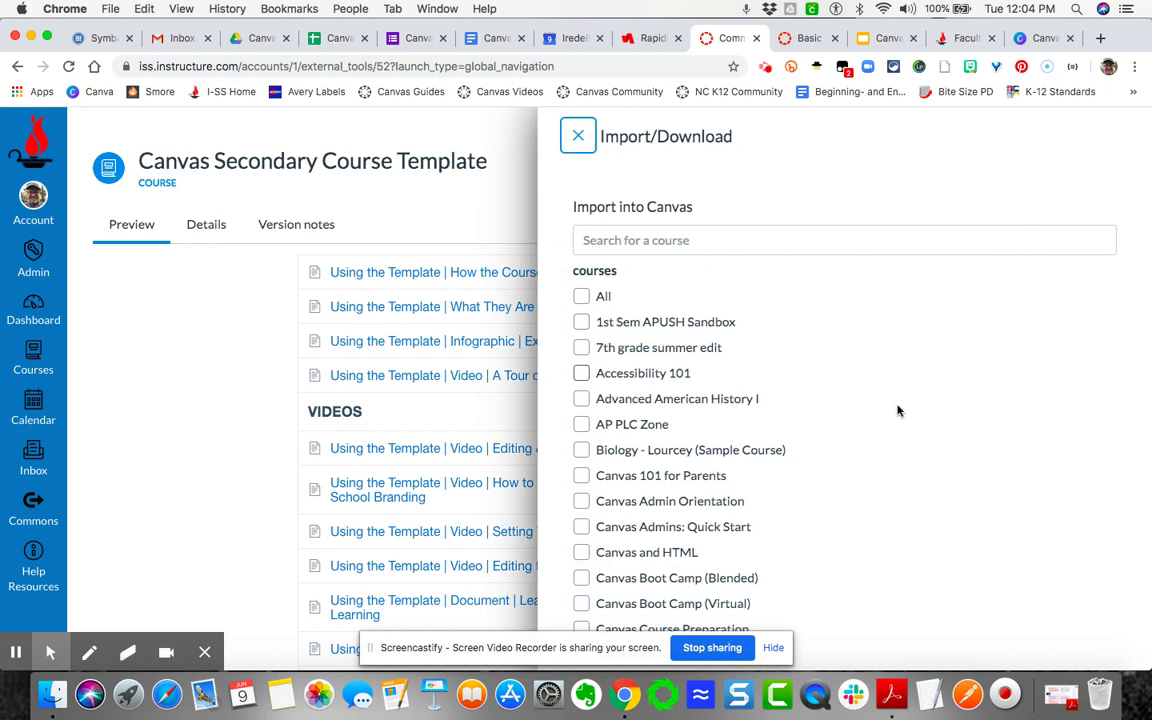
pyautogui.scroll(-10, 904, 436)
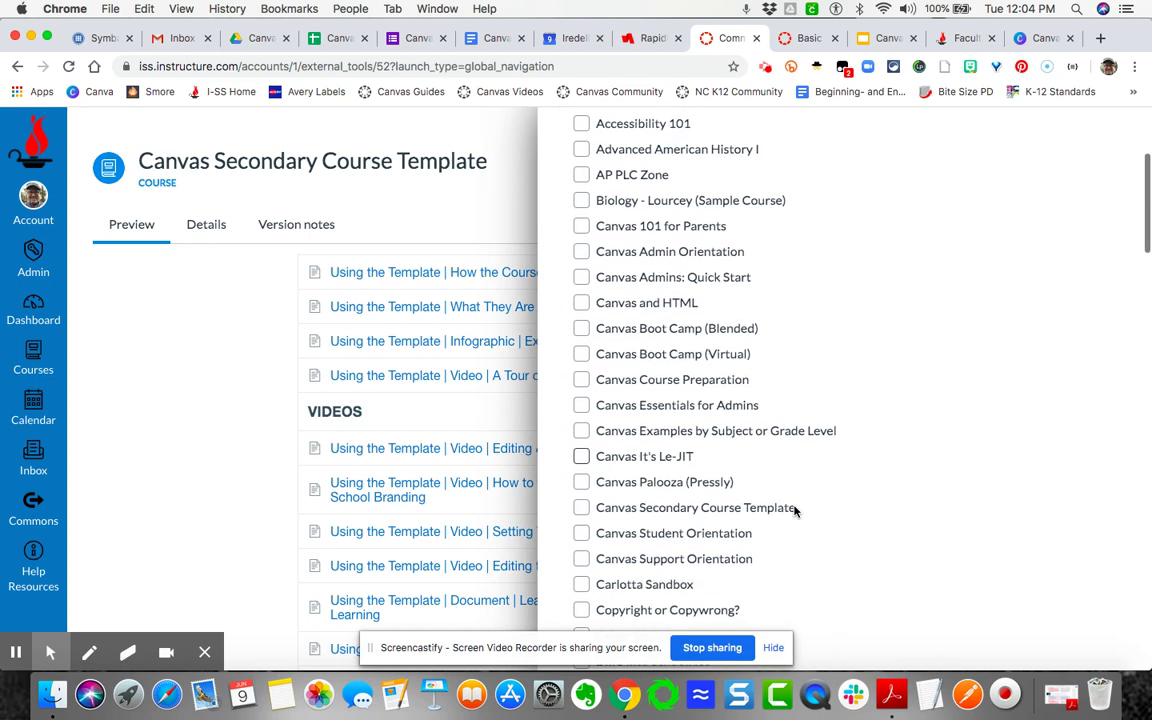
pyautogui.scroll(-8, 794, 511)
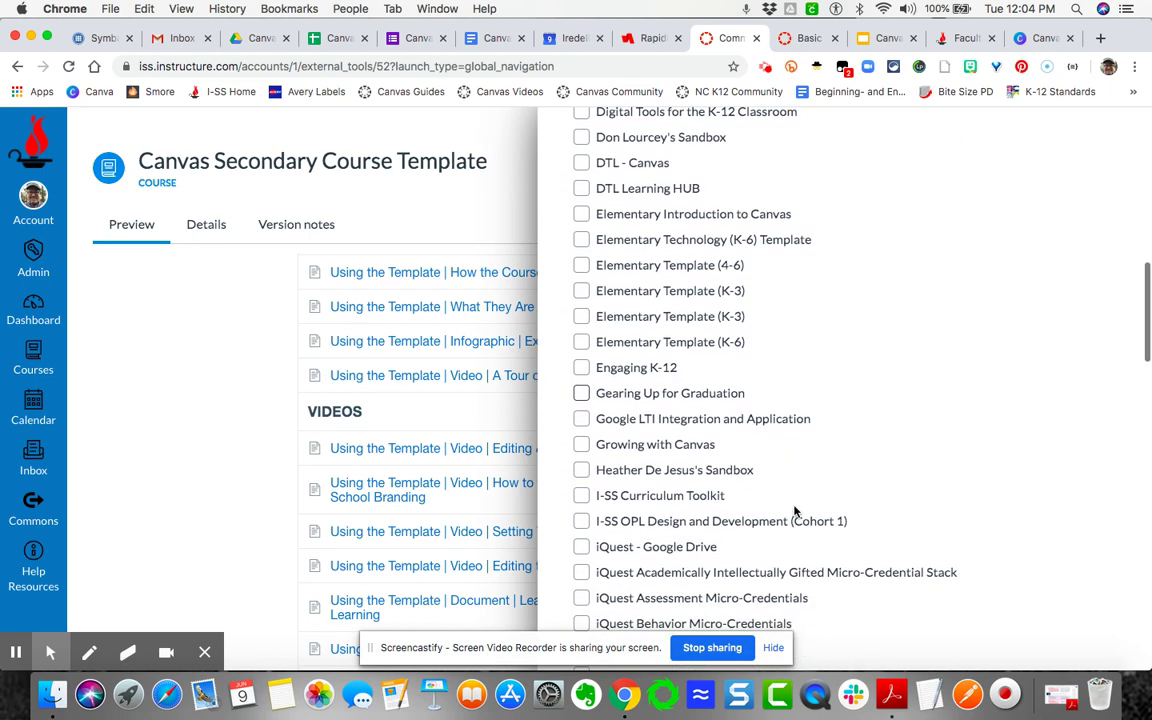
pyautogui.scroll(-10, 794, 511)
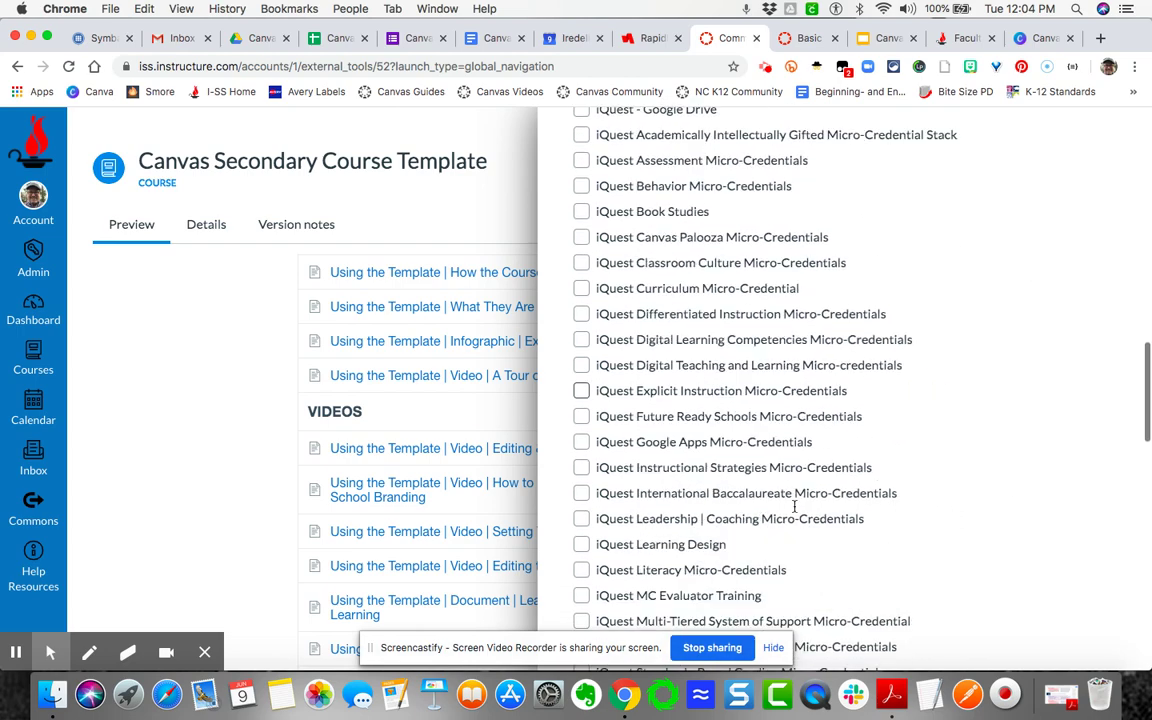
pyautogui.scroll(-10, 794, 511)
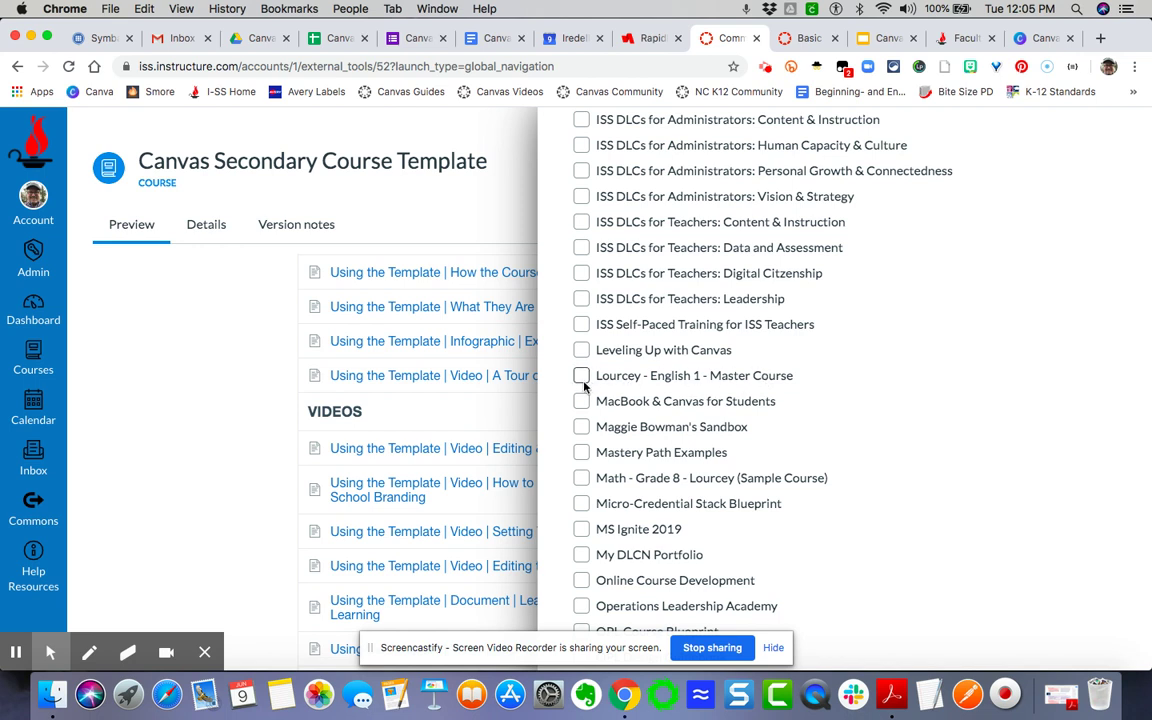
pyautogui.click(582, 376)
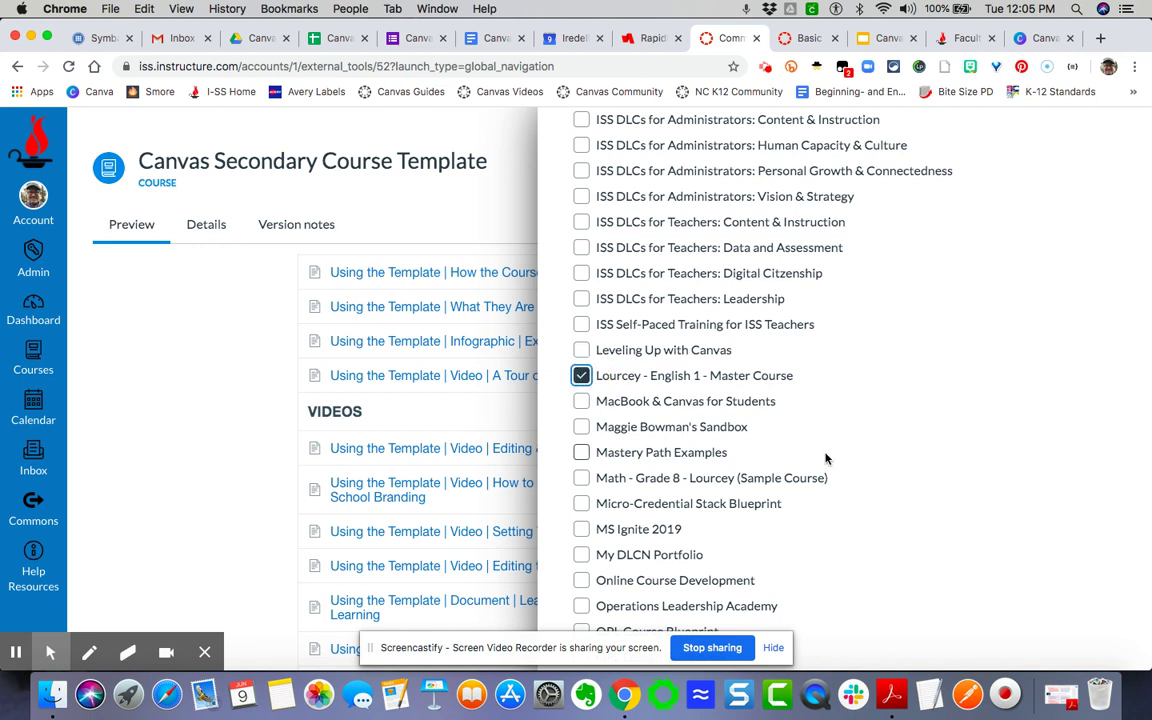
pyautogui.scroll(-10, 835, 475)
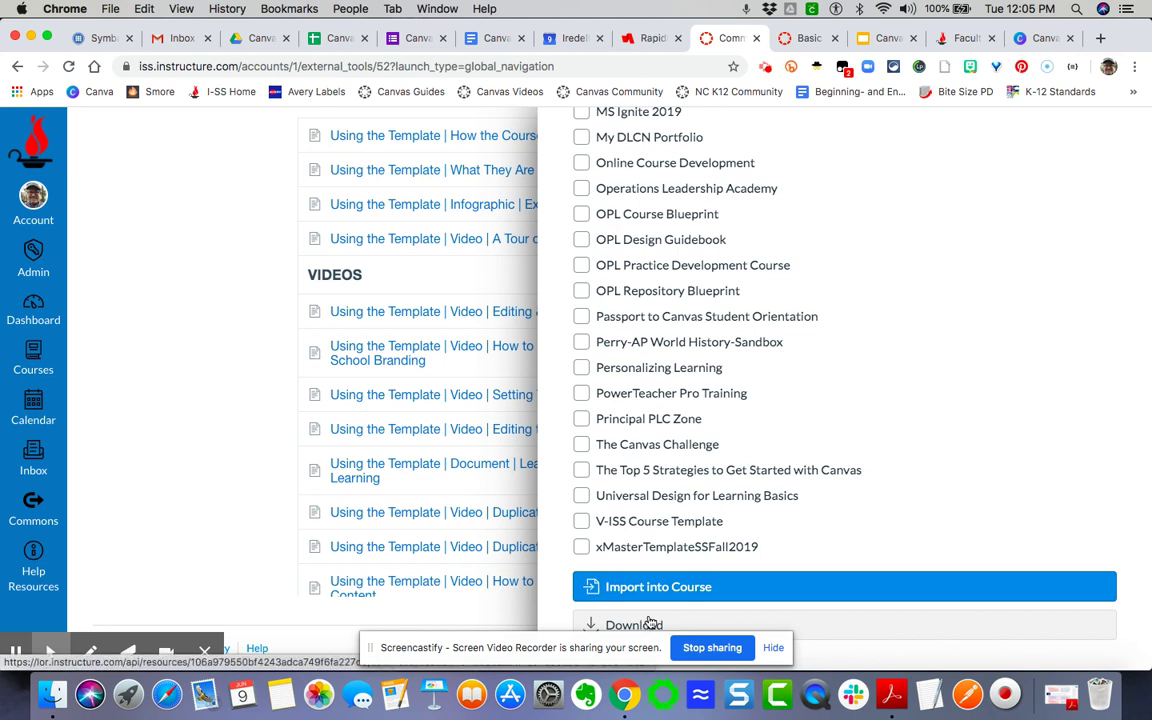
pyautogui.click(670, 588)
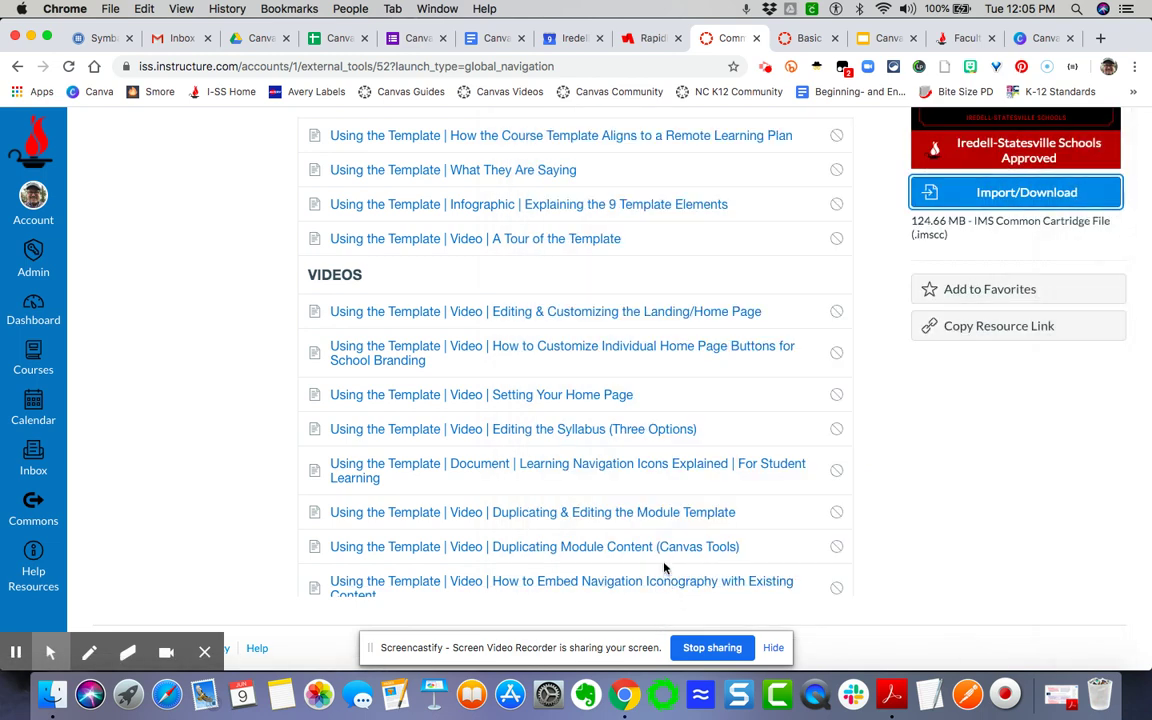
pyautogui.scroll(5, 666, 575)
pyautogui.scroll(10, 663, 566)
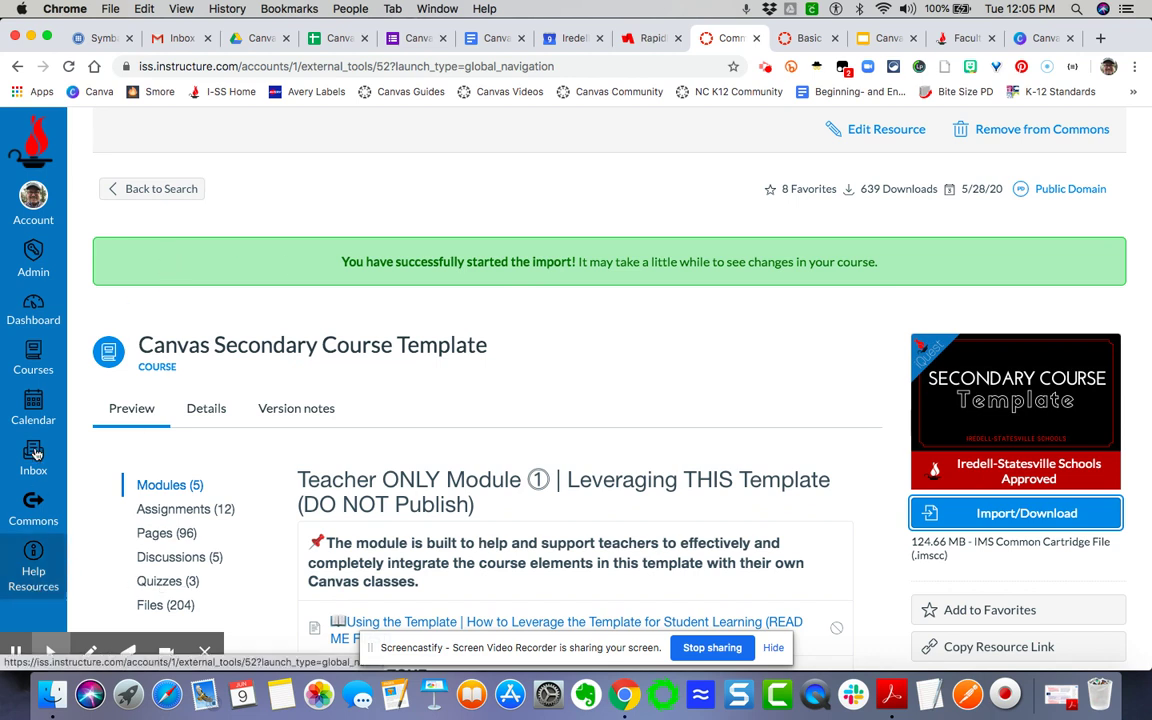
# Step: Open the English 1 - Master Course from the unpublished courses on the Dashboard
pyautogui.click(34, 311)
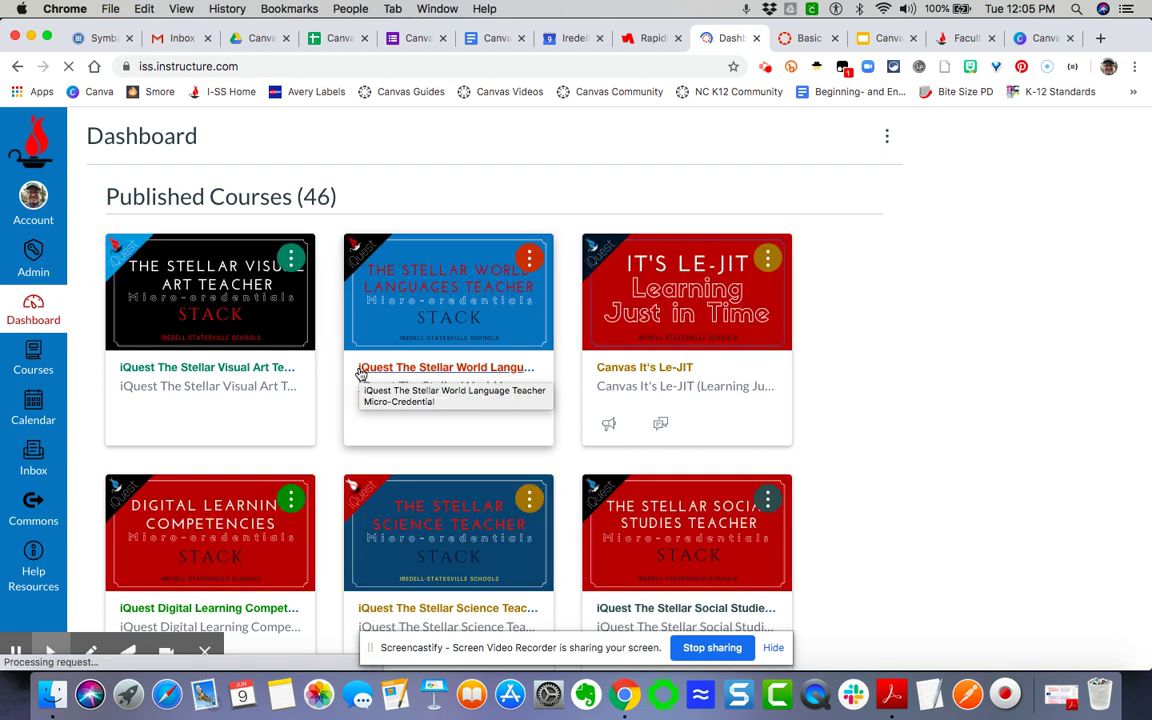
pyautogui.scroll(-6, 494, 480)
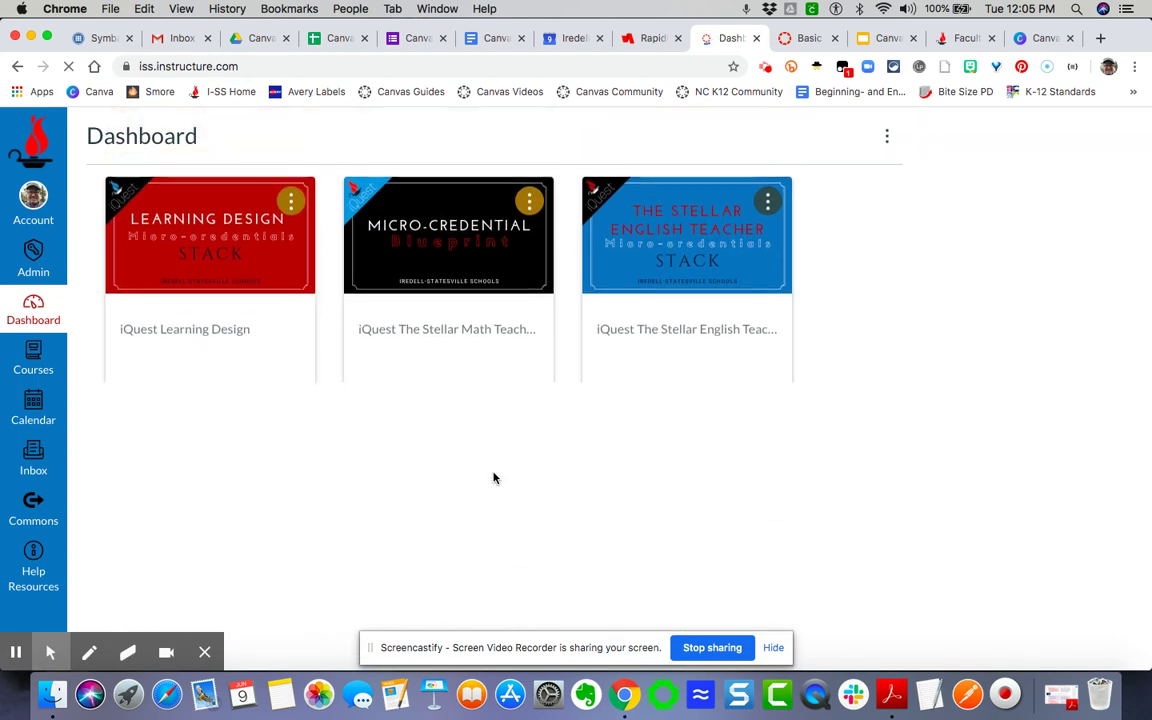
pyautogui.scroll(-6, 526, 500)
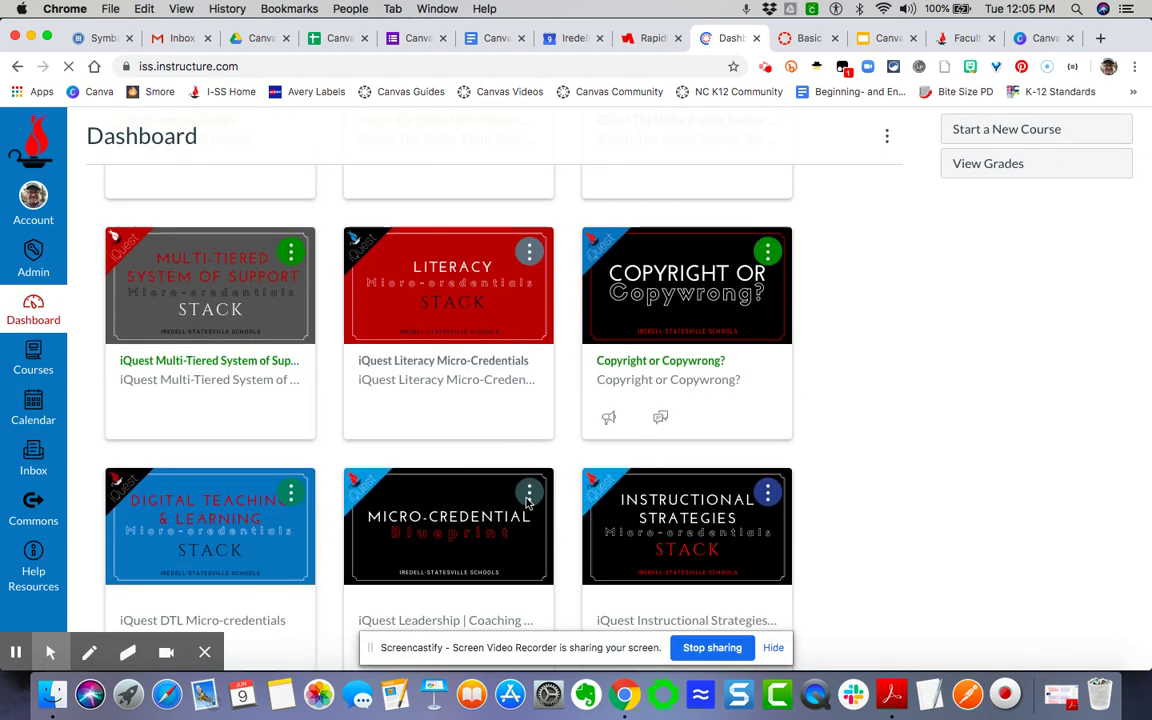
pyautogui.scroll(-2, 526, 503)
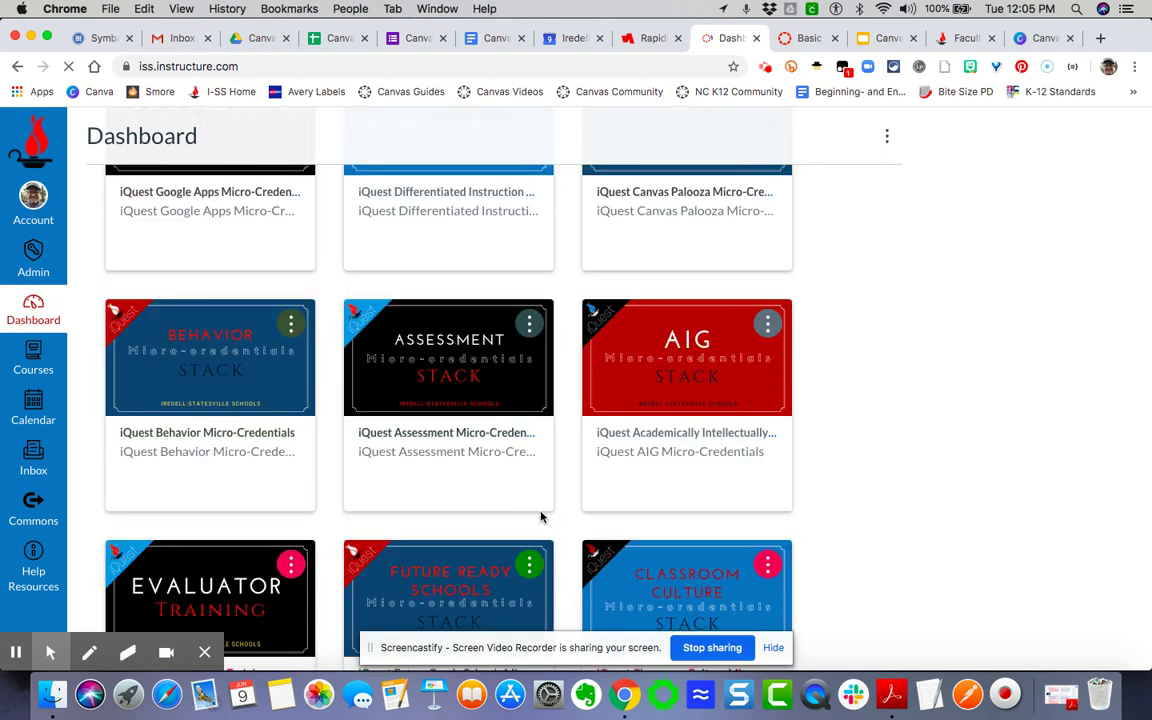
pyautogui.scroll(-4, 510, 480)
pyautogui.scroll(-6, 542, 518)
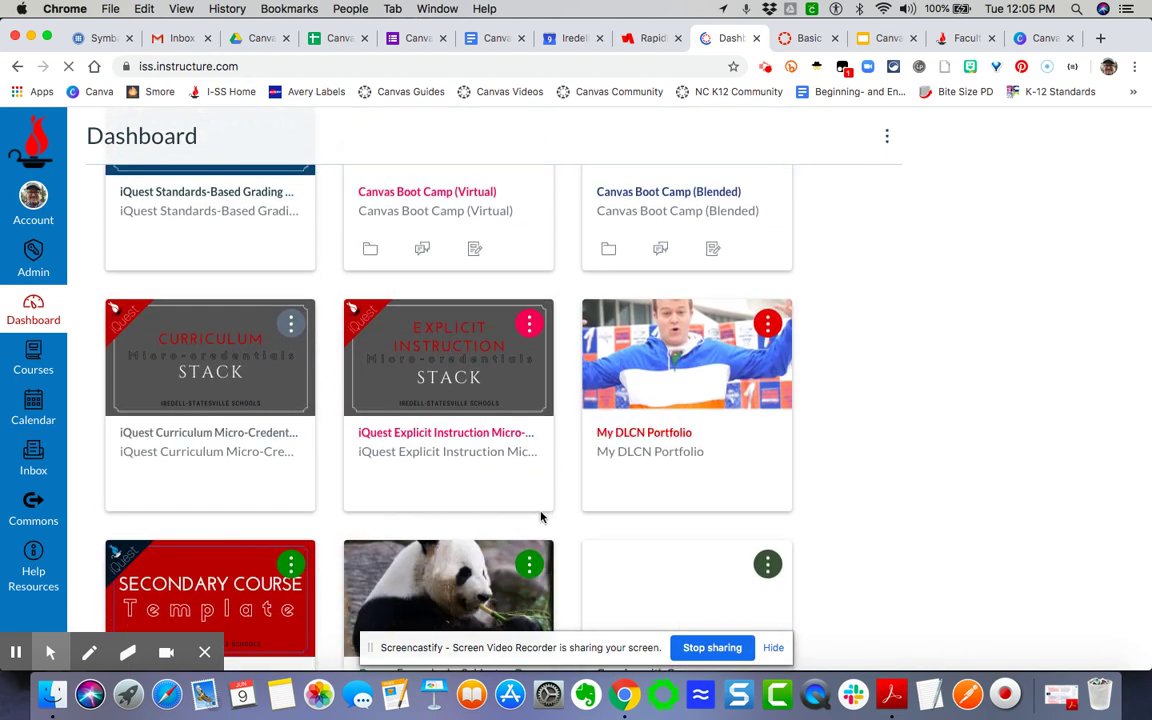
pyautogui.scroll(-8, 542, 518)
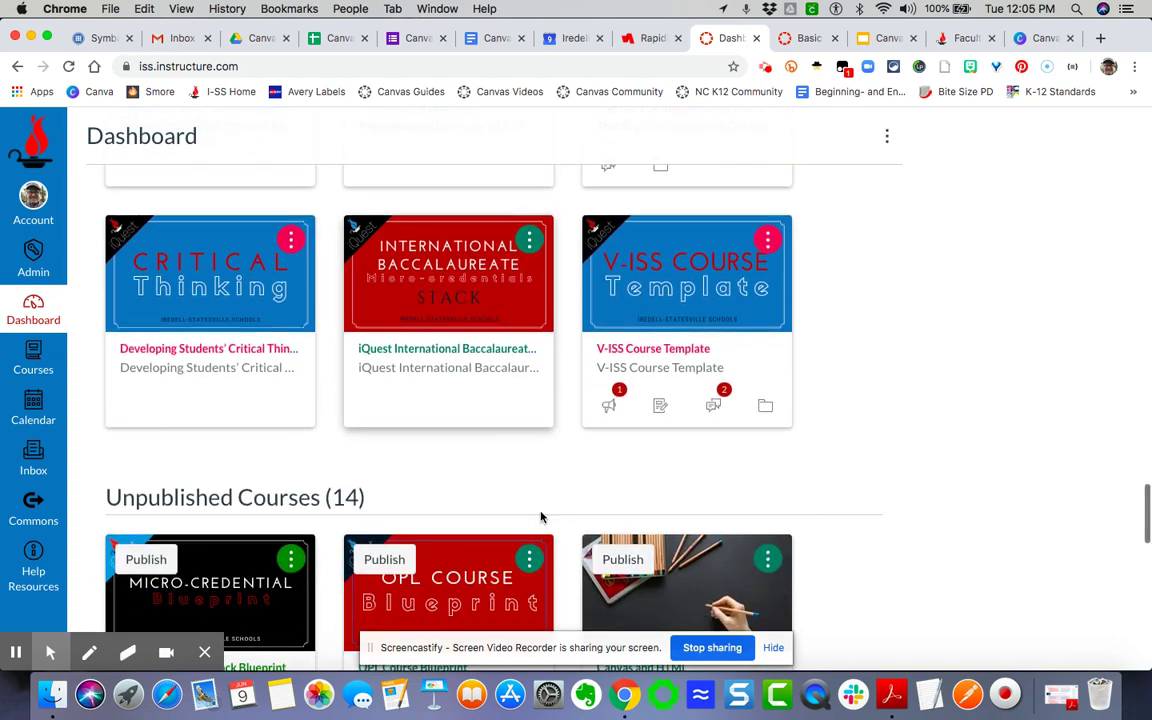
pyautogui.scroll(-1, 505, 450)
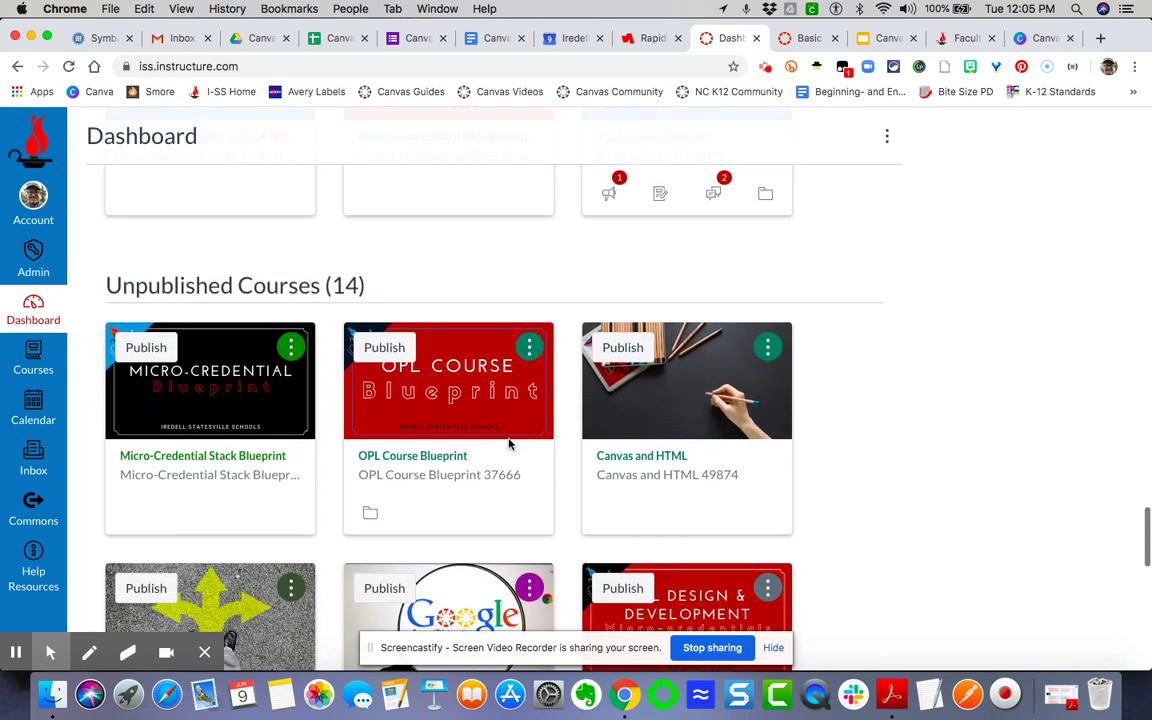
pyautogui.scroll(-10, 508, 443)
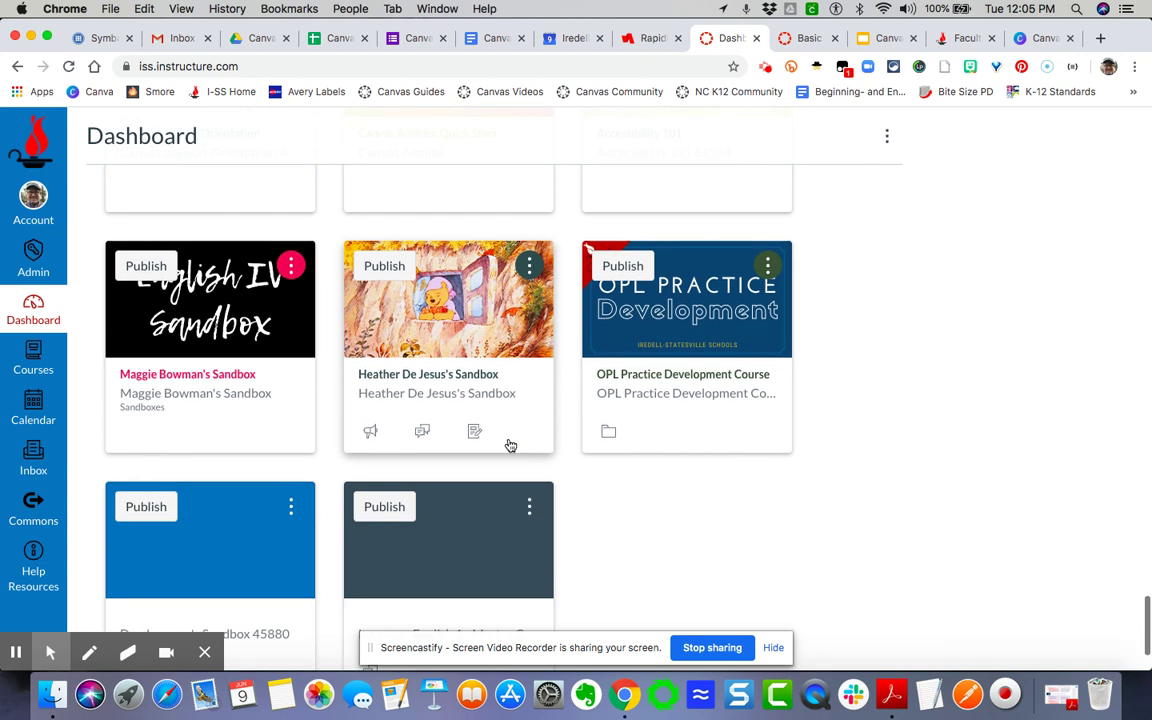
pyautogui.scroll(-2, 508, 443)
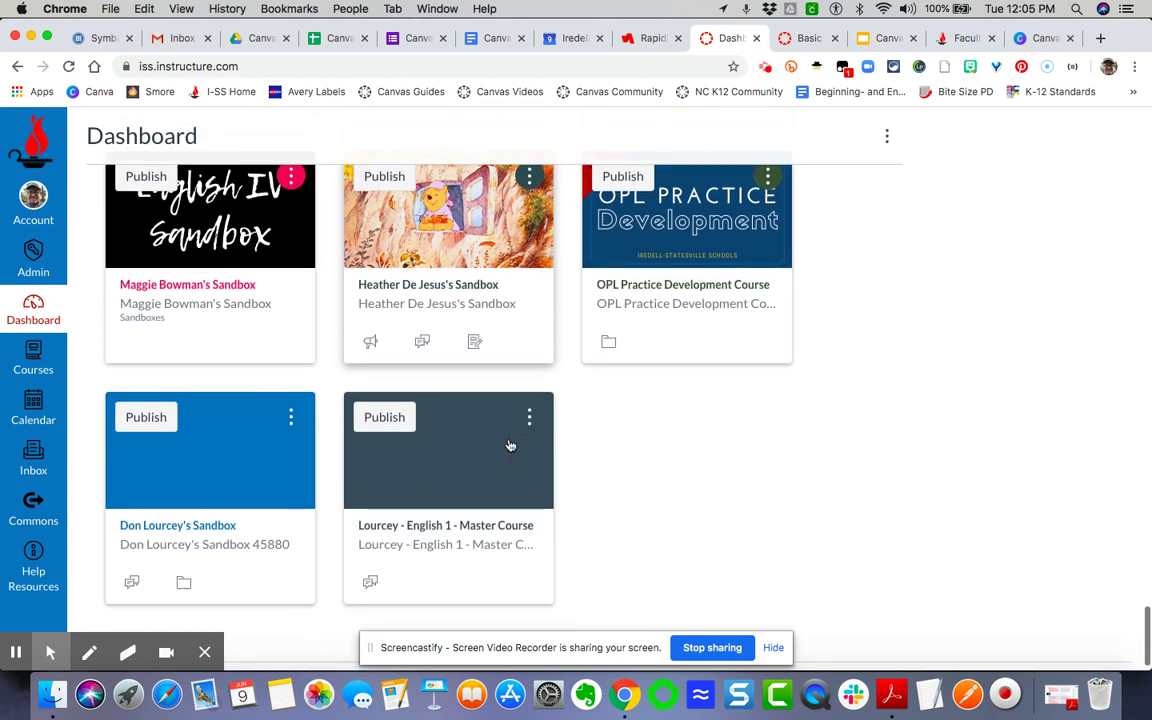
pyautogui.click(465, 527)
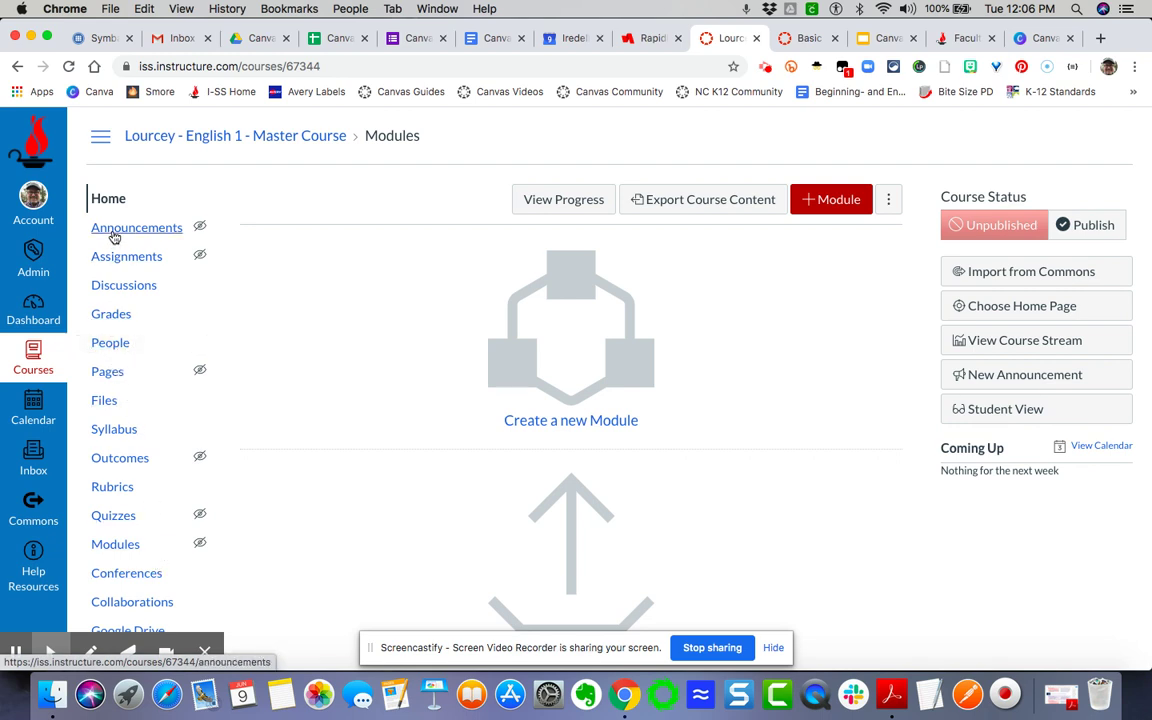
# Step: Reload the English 1 - Master Course and look over its home page and course navigation for the imported template
pyautogui.scroll(-3, 160, 360)
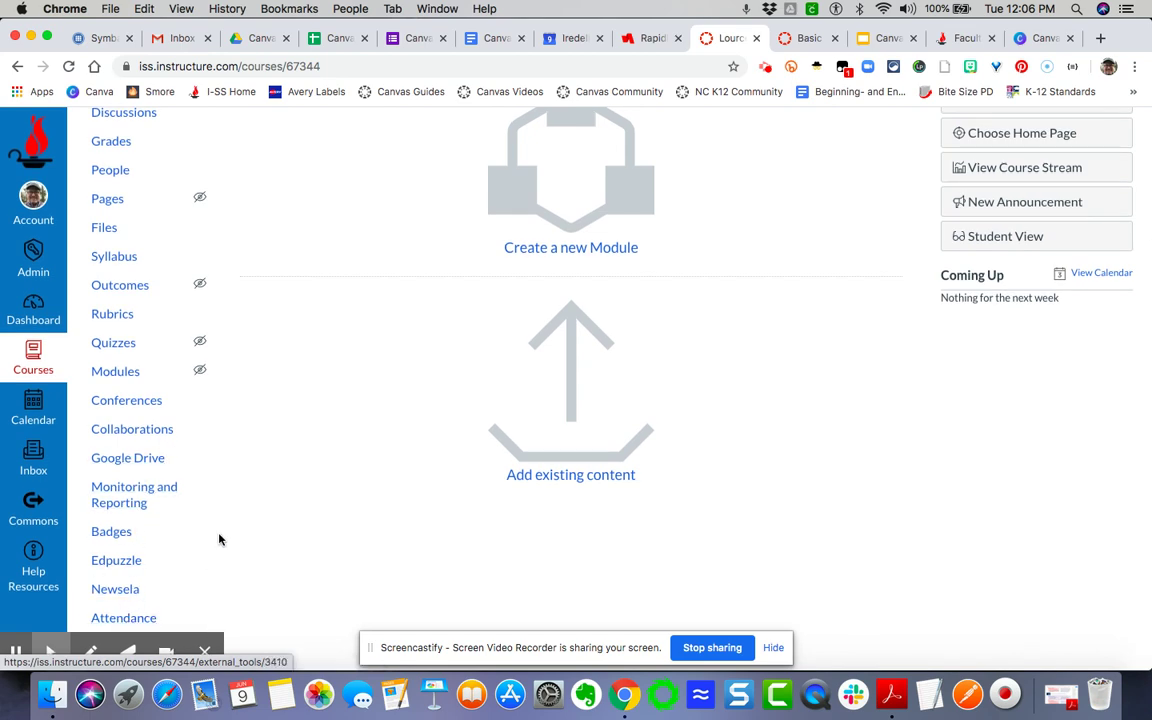
pyautogui.scroll(3, 219, 540)
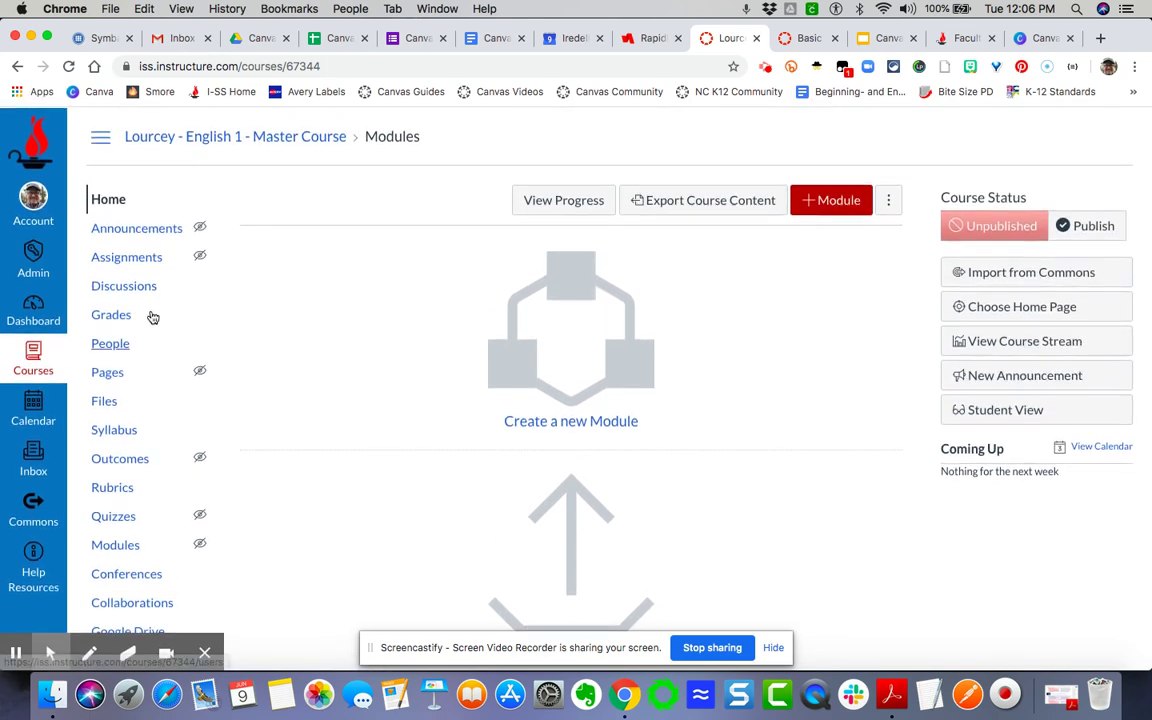
pyautogui.click(69, 67)
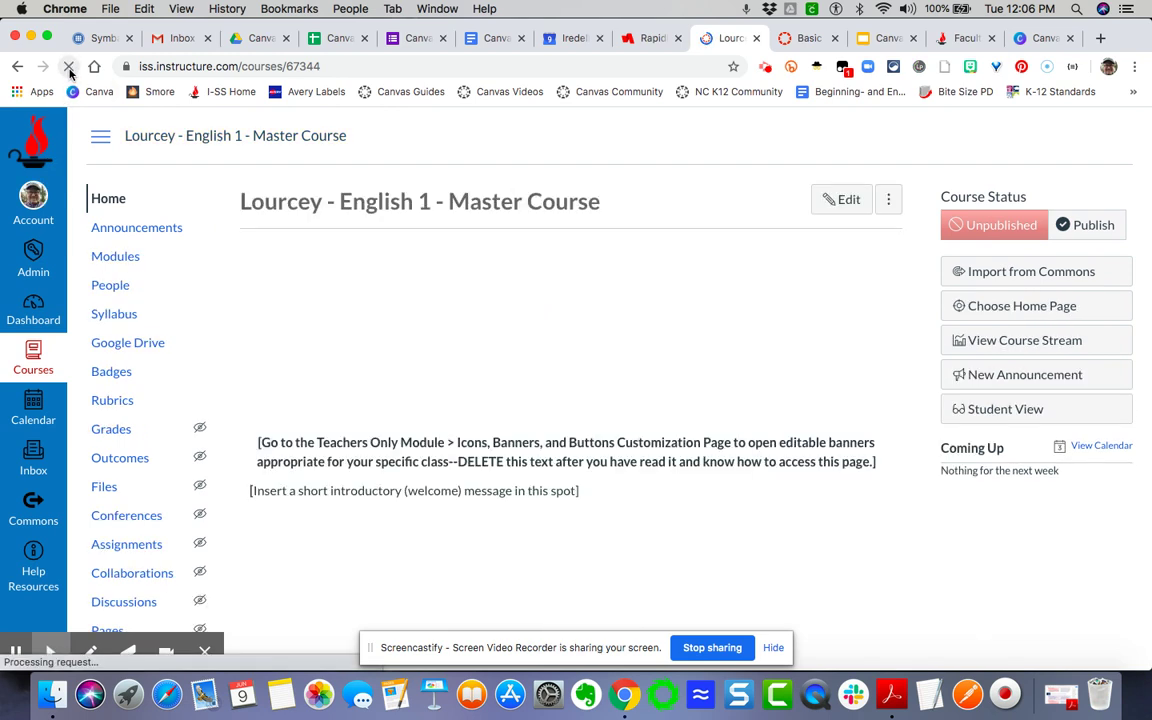
pyautogui.scroll(-3, 551, 437)
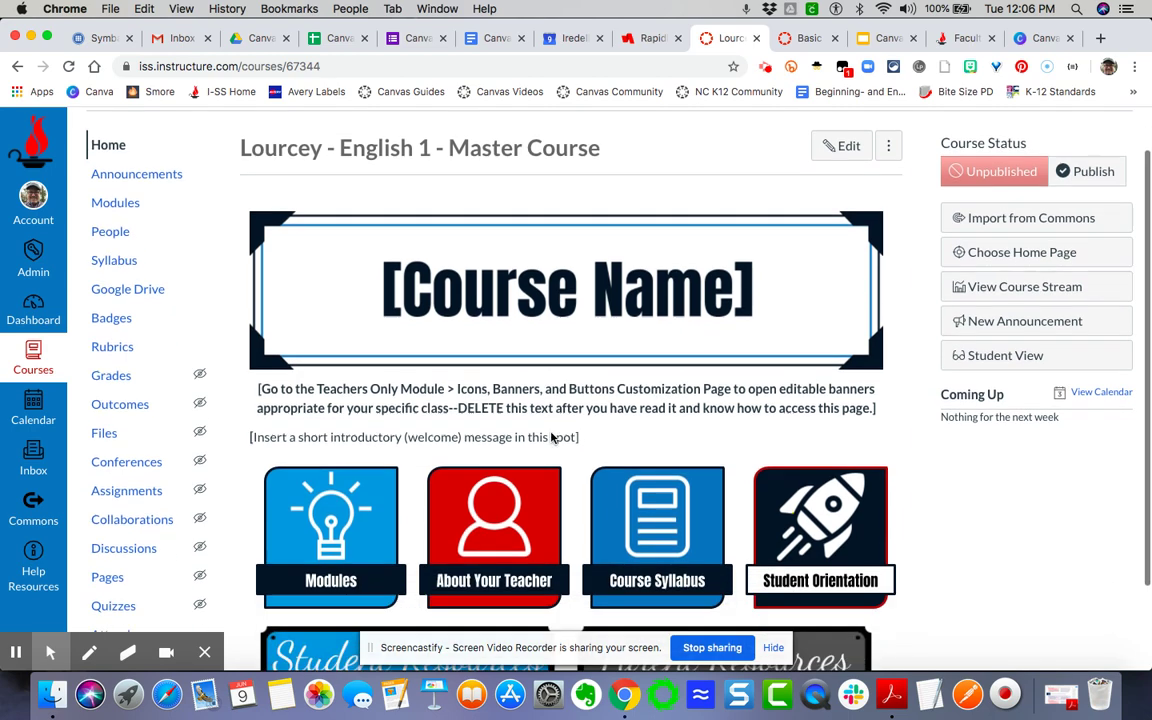
pyautogui.scroll(3, 551, 437)
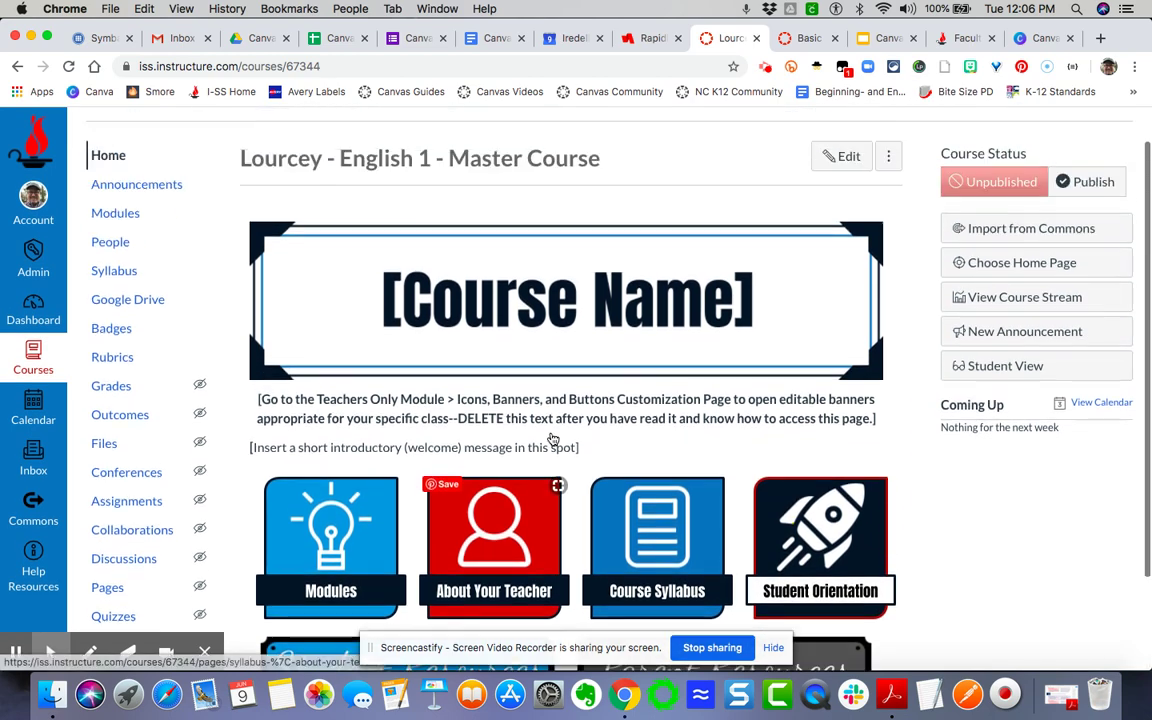
pyautogui.scroll(-1, 549, 502)
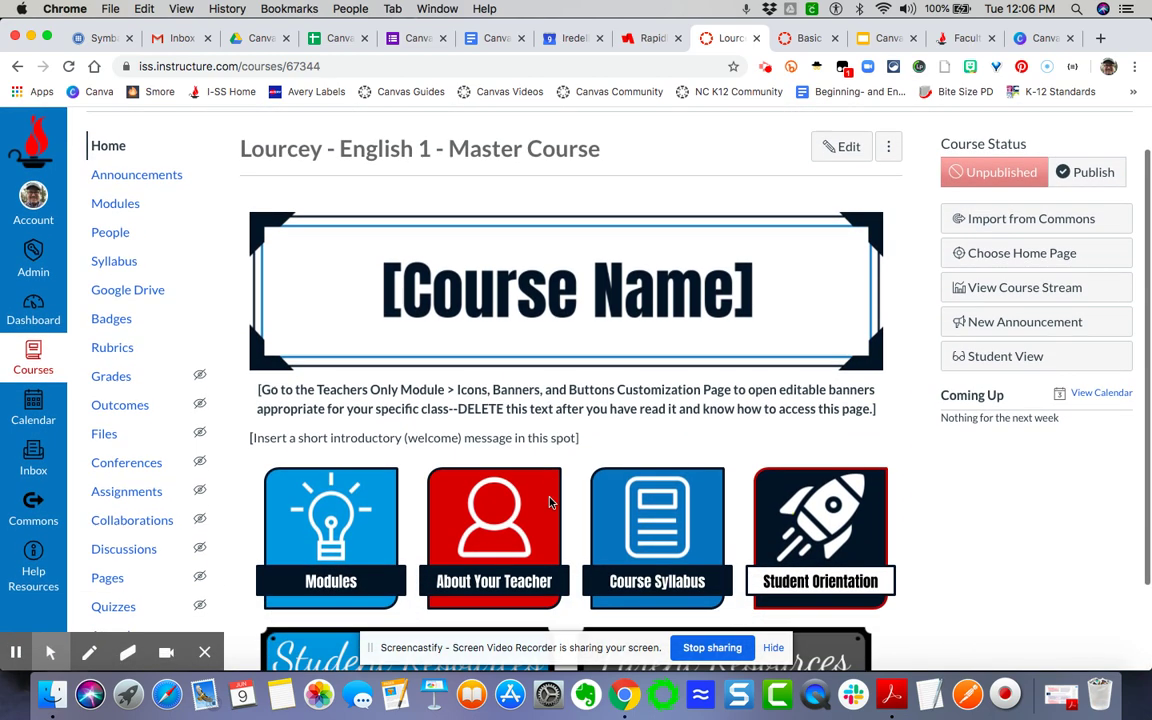
pyautogui.scroll(-1, 398, 542)
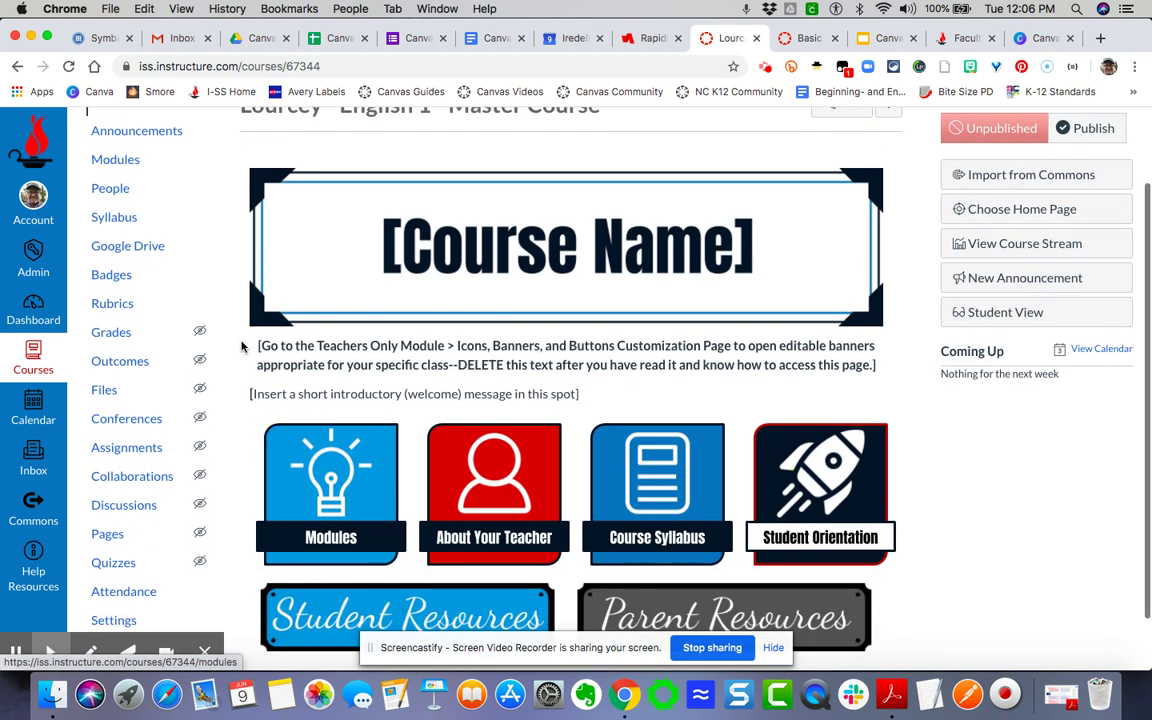
# Step: Open Canvas Commons and filter the resources to those shared with Iredell-Statesville Schools
pyautogui.click(33, 507)
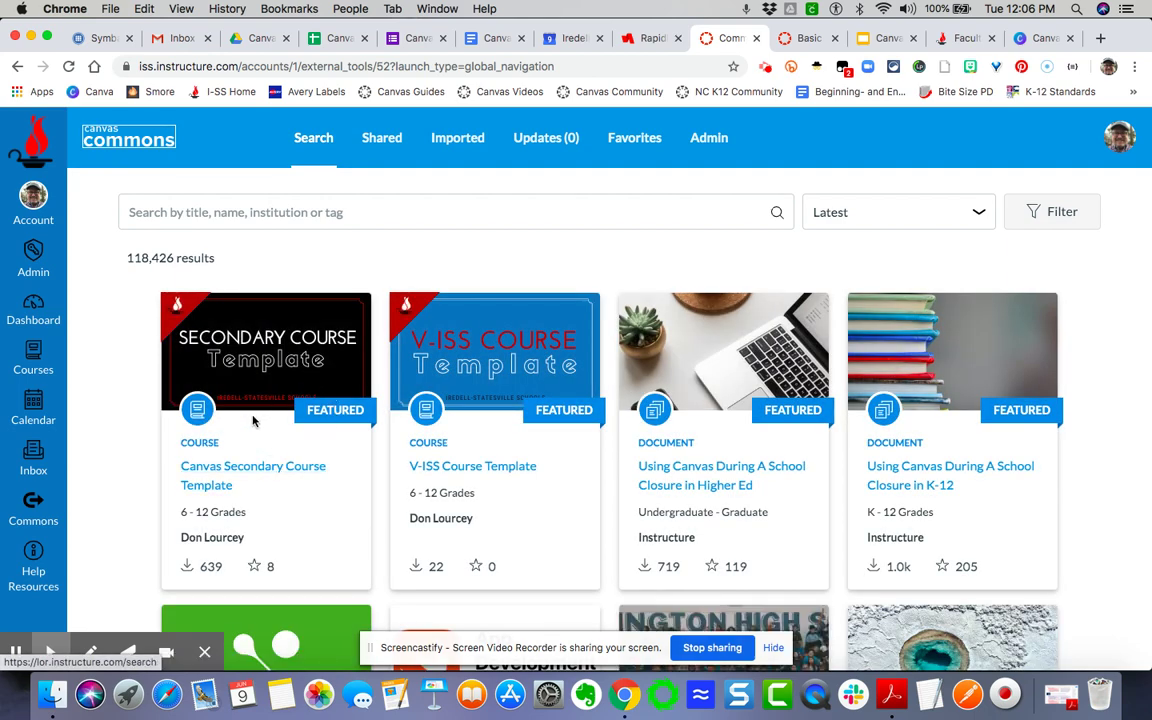
pyautogui.click(1062, 213)
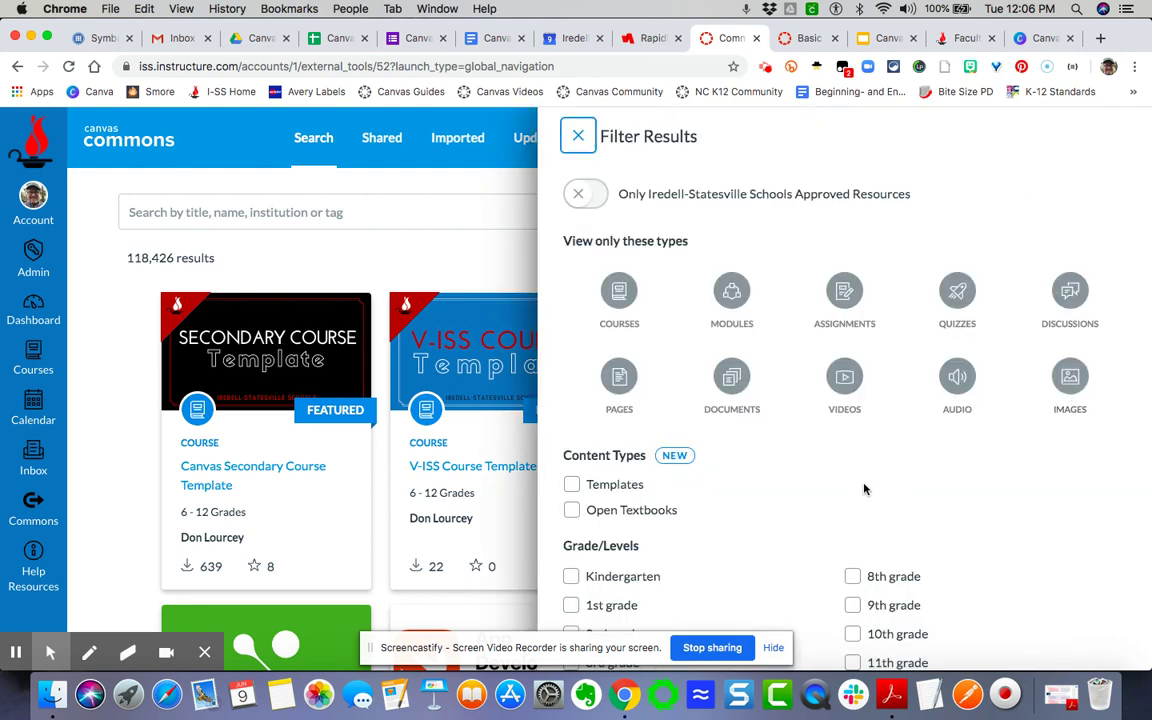
pyautogui.scroll(-5, 865, 489)
pyautogui.scroll(-2, 865, 489)
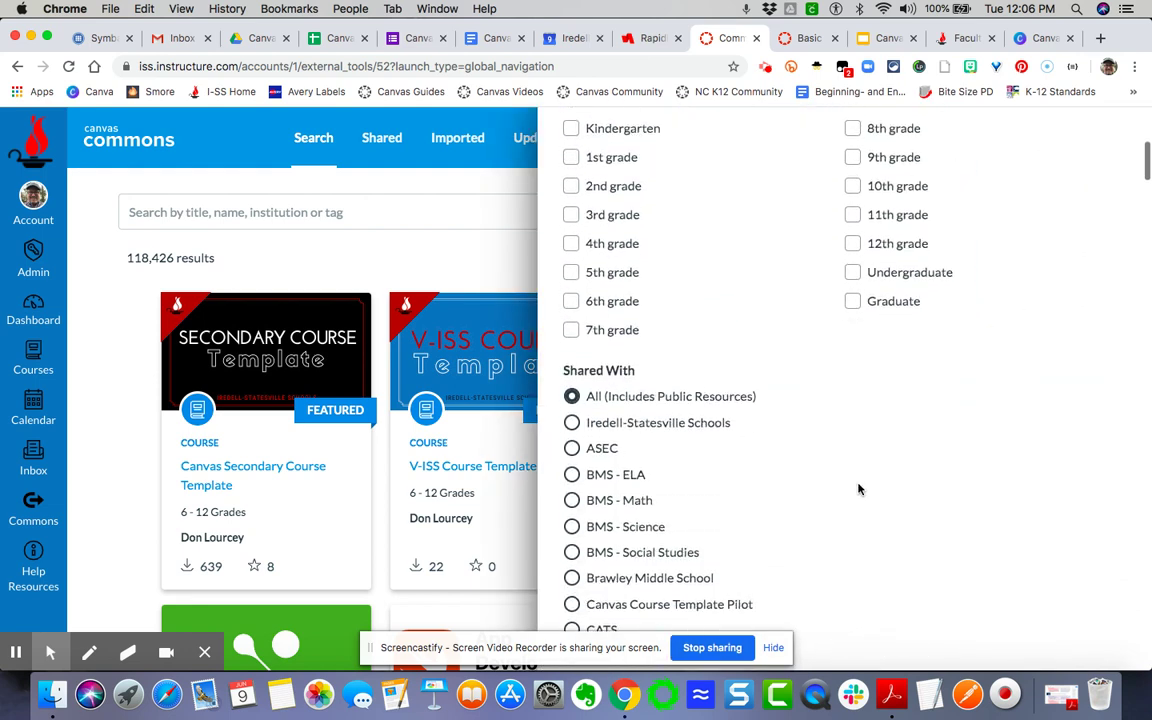
pyautogui.click(573, 421)
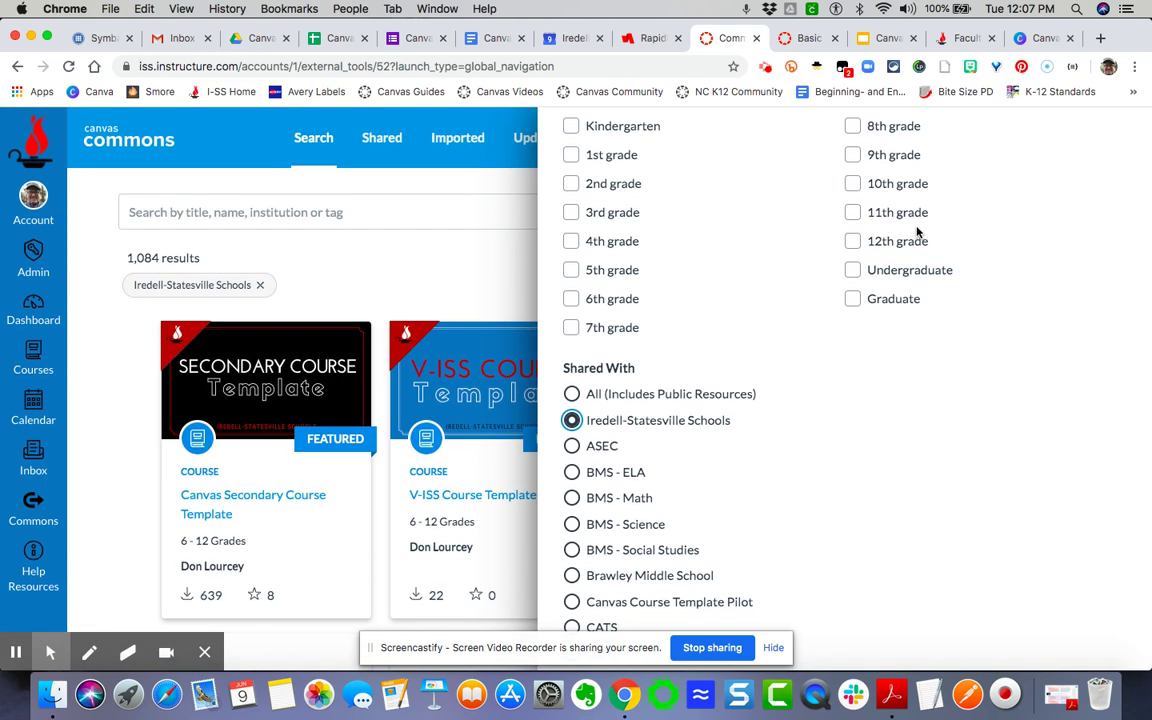
pyautogui.press('Escape')
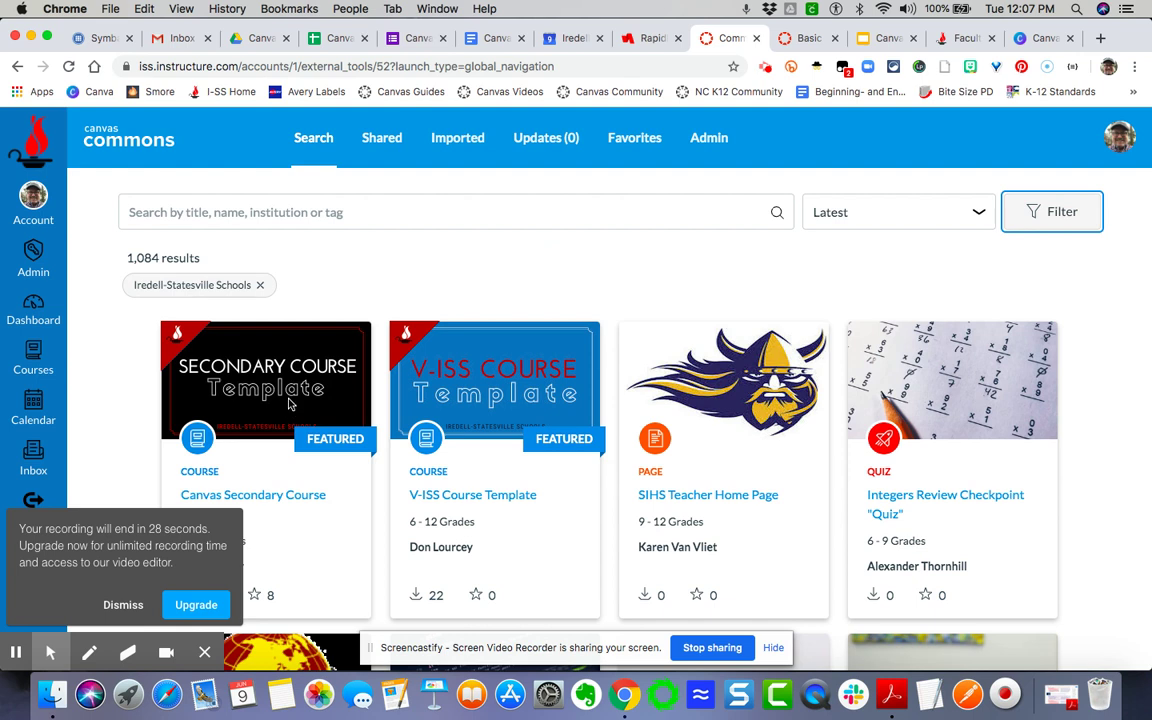
pyautogui.click(122, 605)
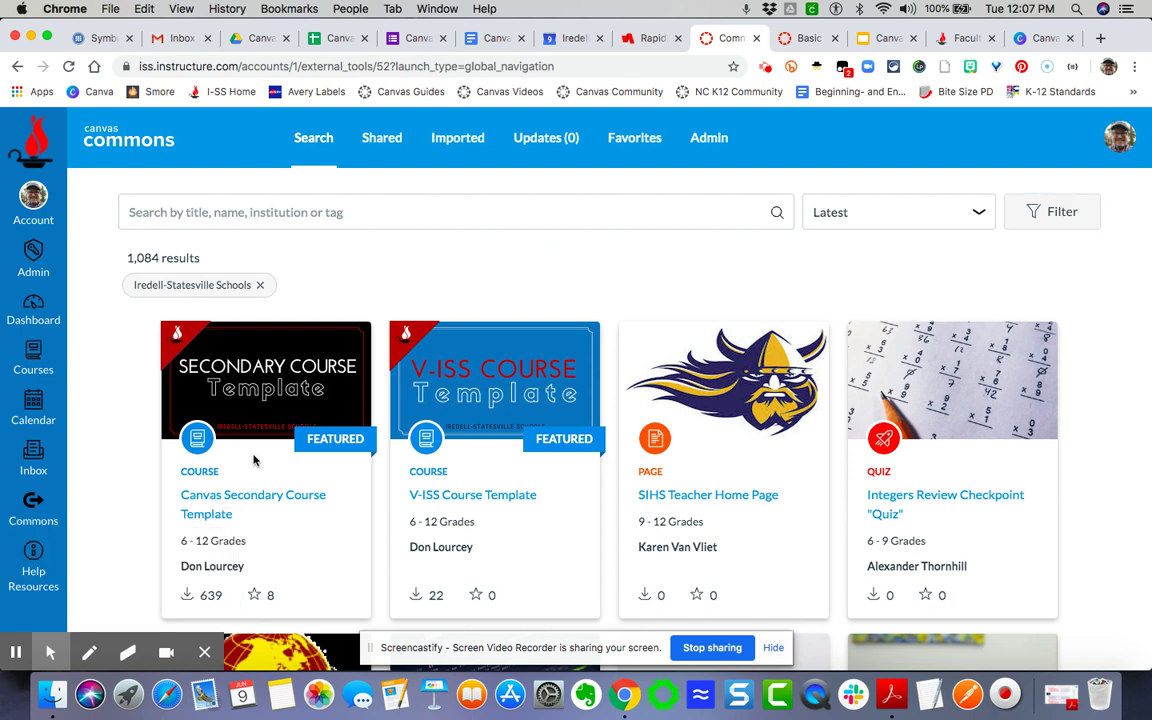